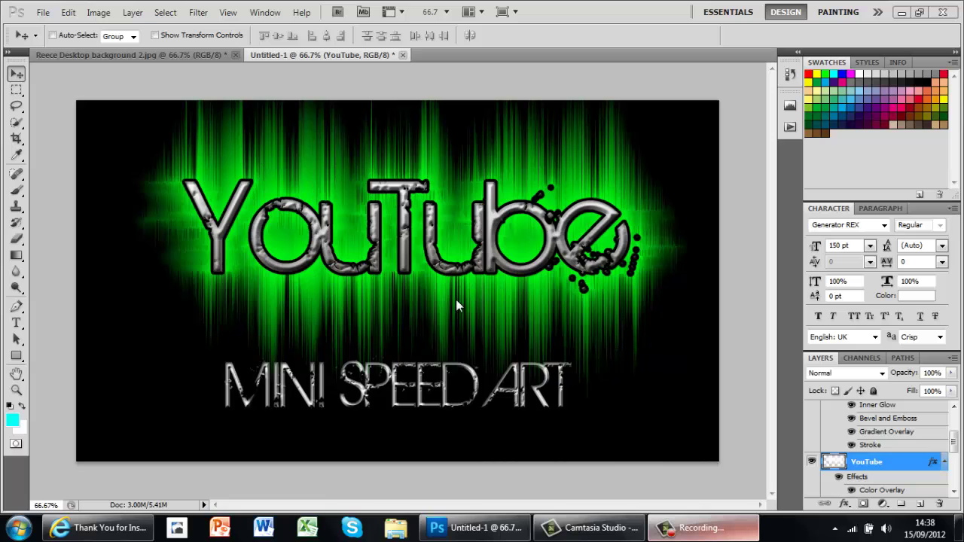
Step: Switch to the Reece Desktop background 2.jpg document with the cyan chrome-text wallpaper
left_click(168, 57)
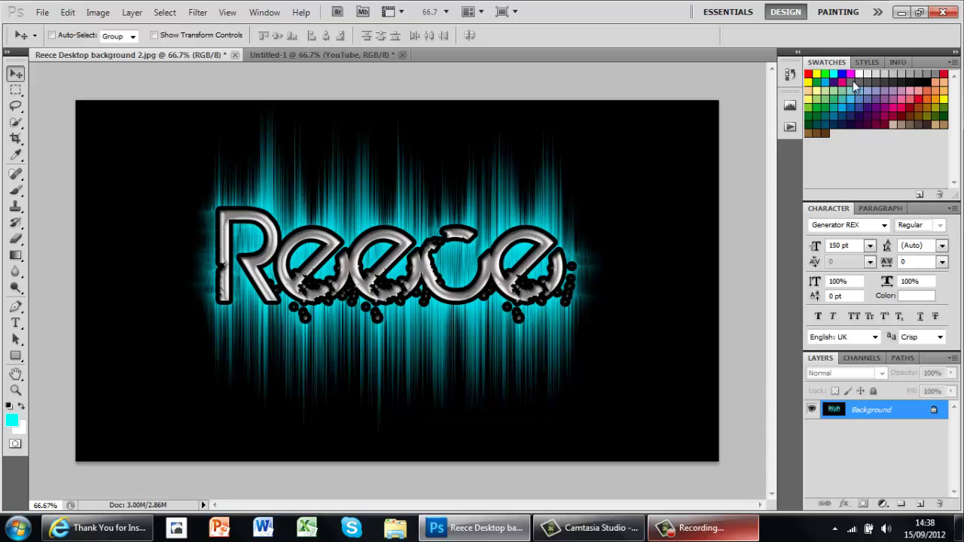
Step: Minimize Photoshop, drag the camtasia (1) icon to the Recycle Bin, and close Internet Explorer
left_click(902, 13)
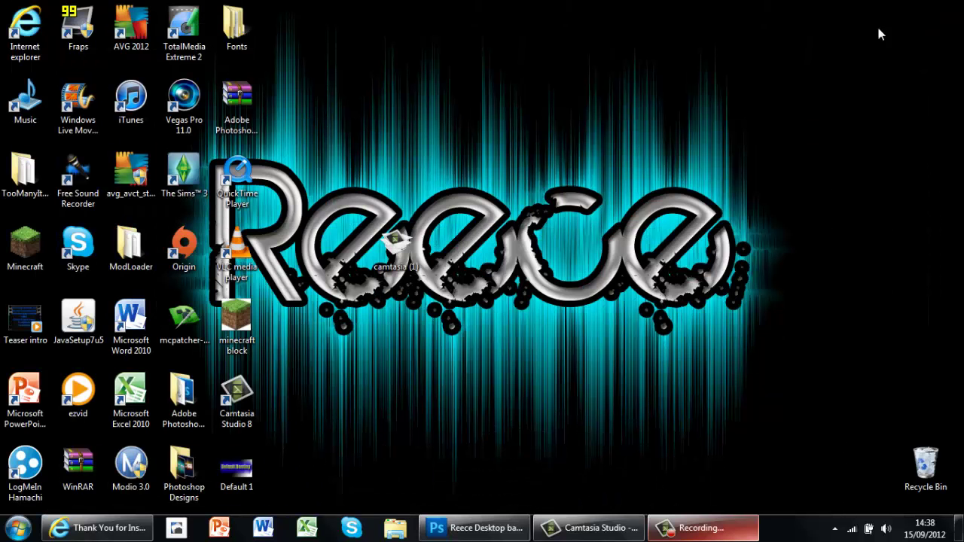
left_click_drag(606, 295, 919, 467)
right_click(104, 531)
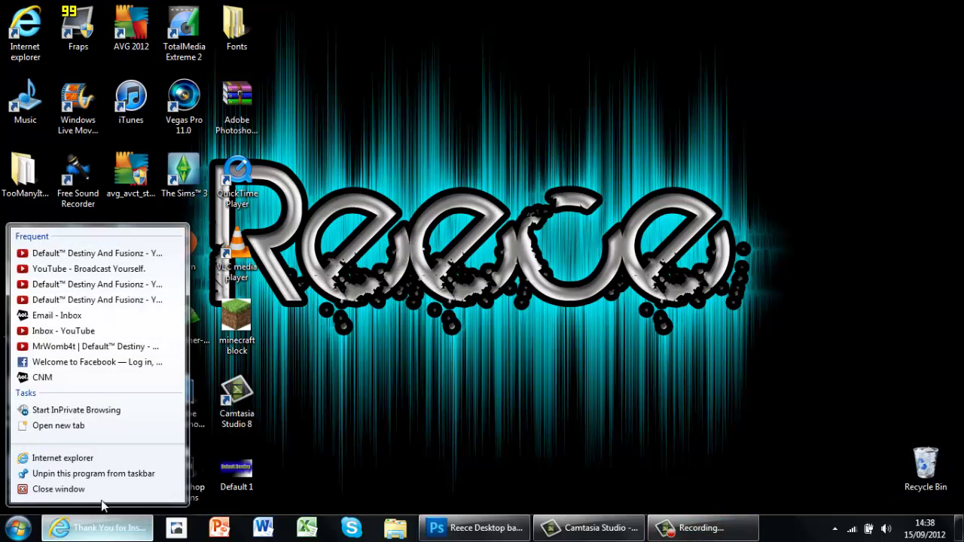
left_click(101, 490)
Step: Bring Photoshop back, select the Untitled-1 YouTube artwork, then minimize Photoshop again
left_click(444, 530)
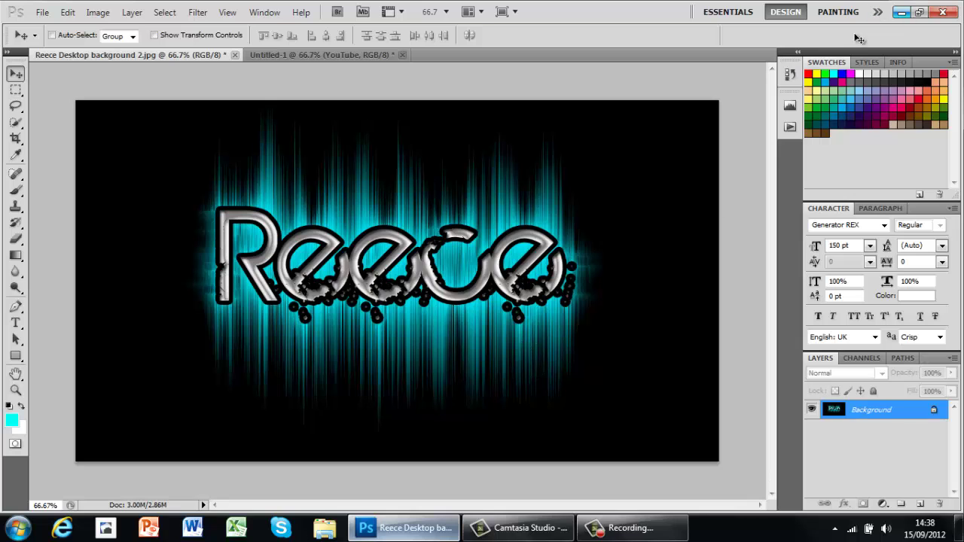
left_click(315, 56)
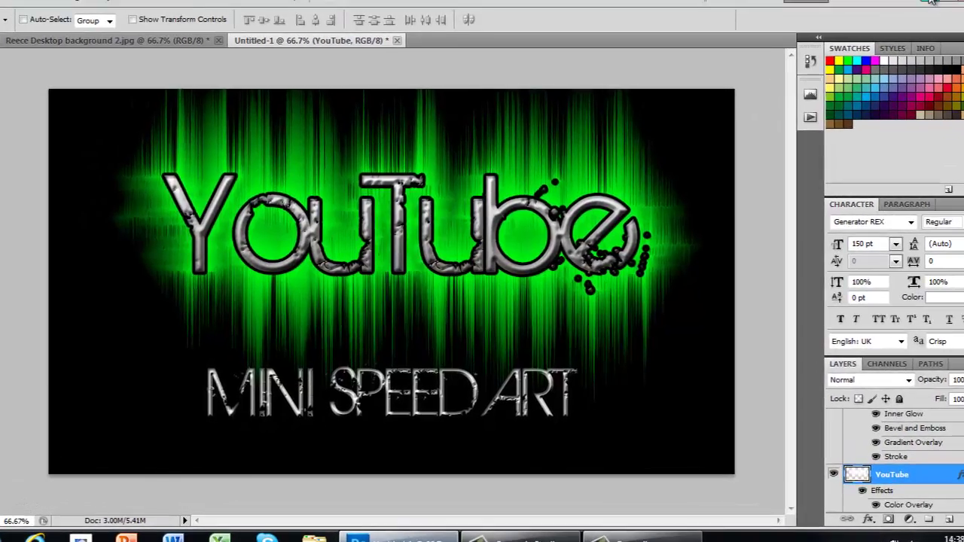
left_click(930, 2)
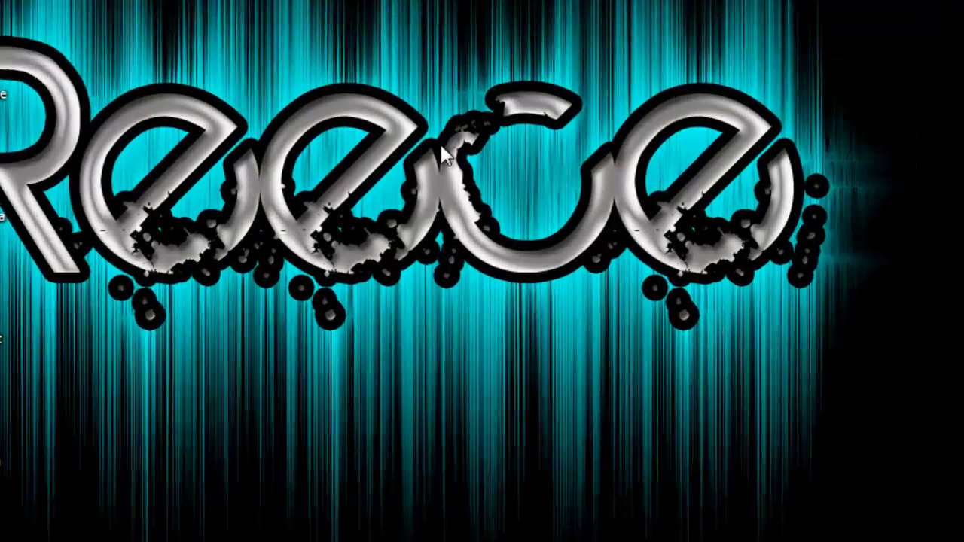
Step: Check in Screen Resolution that the display is 1366 × 768 (recommended), leaving it unchanged
right_click(522, 227)
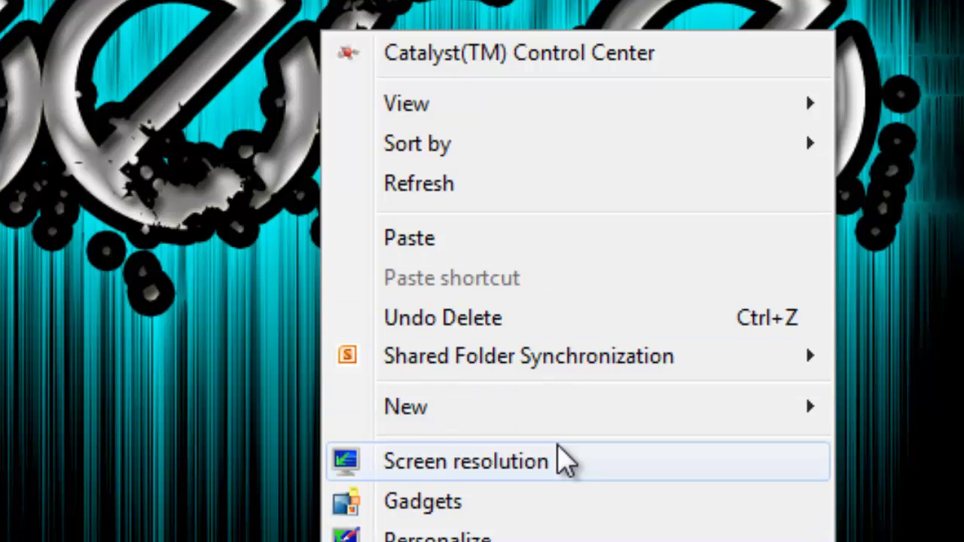
left_click(533, 484)
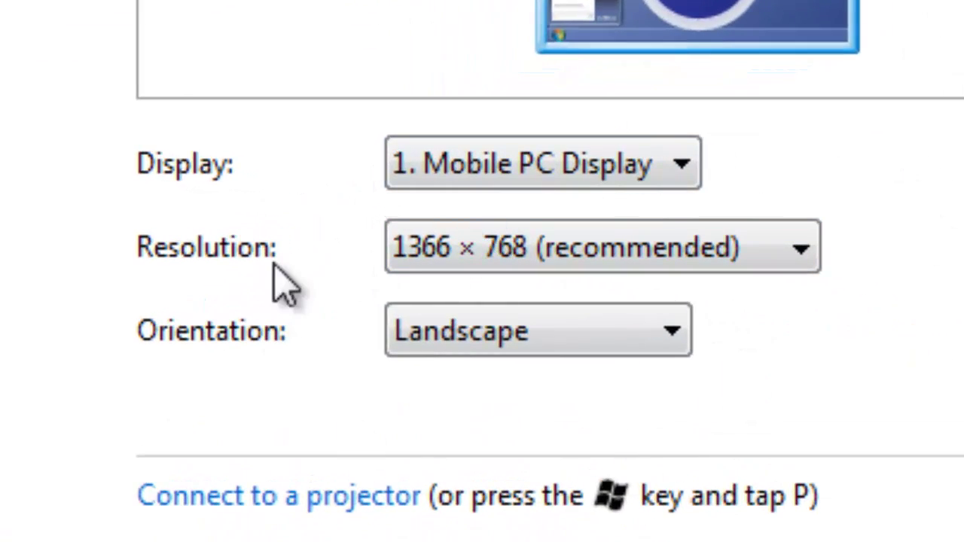
left_click(716, 254)
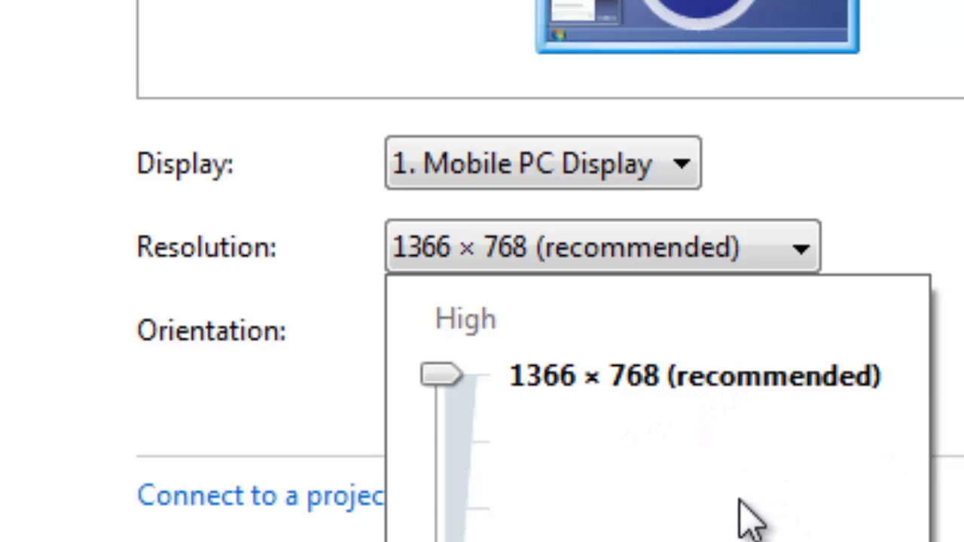
key("Escape")
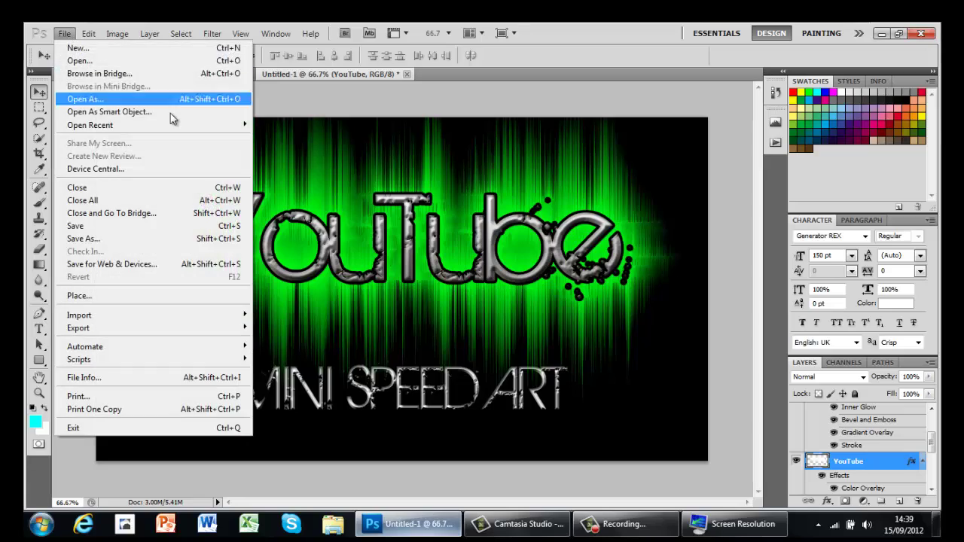
Step: Create a new transparent document 1366 pixels wide and 768 pixels high
left_click(131, 54)
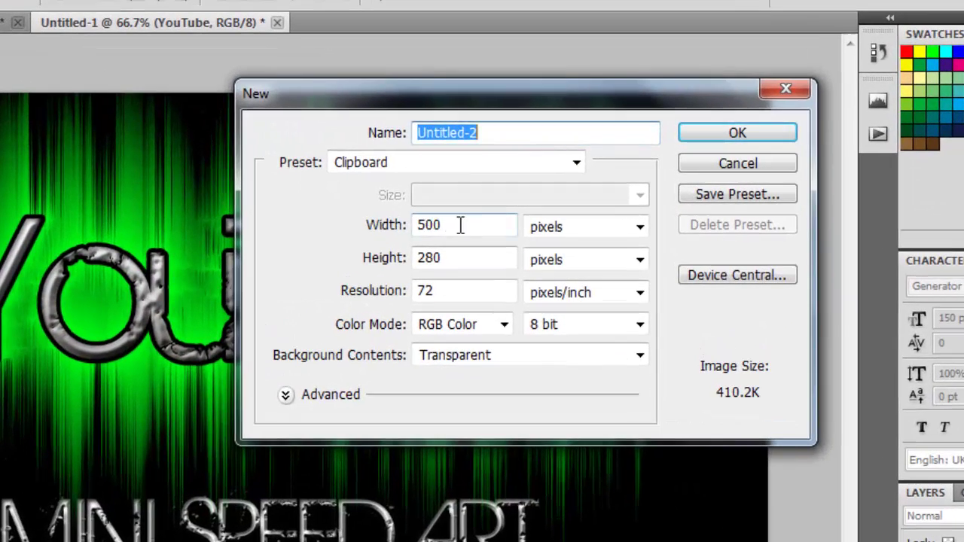
left_click(468, 204)
type("1366")
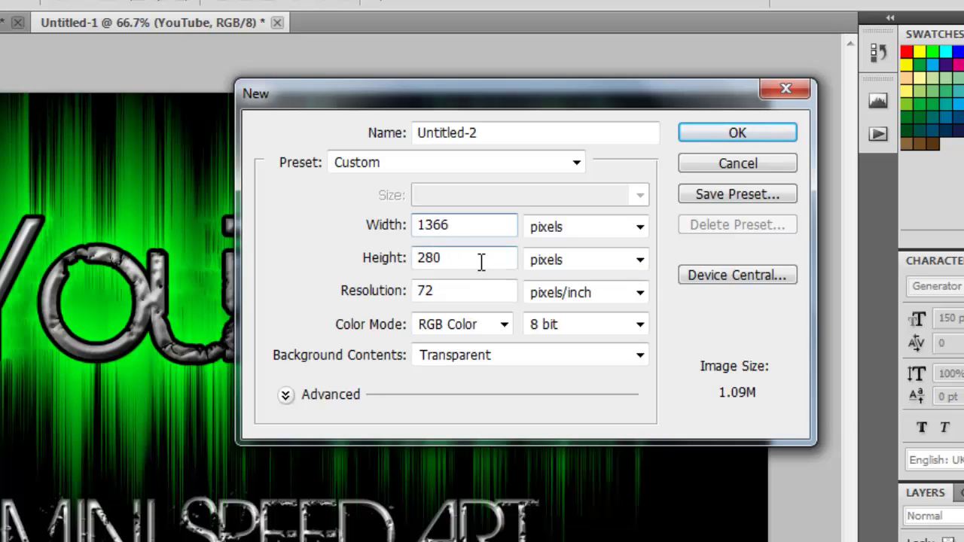
key("BackSpace")
key("BackSpace")
key("BackSpace")
type("768")
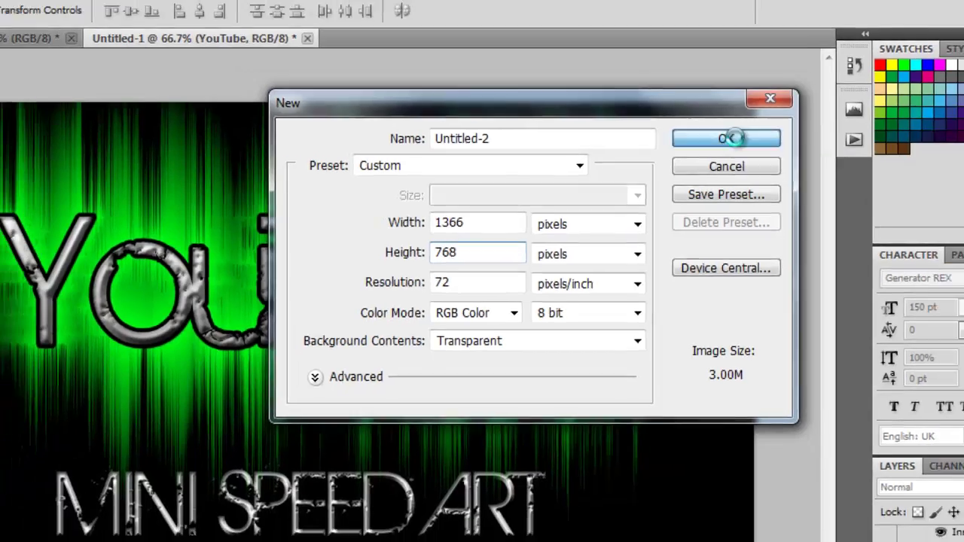
left_click(738, 133)
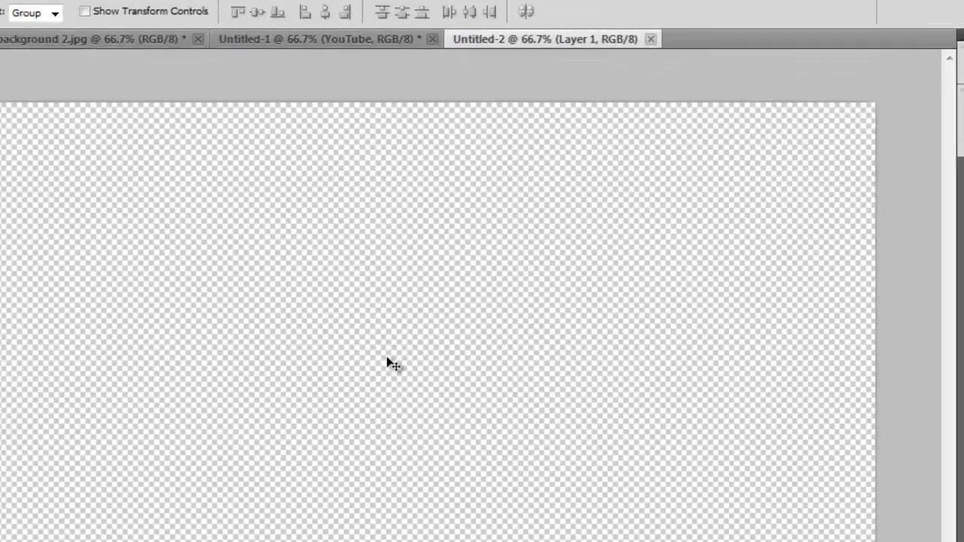
Step: Fill Layer 1 with solid Black at 100% opacity using Shift+F5
key("shift+F5")
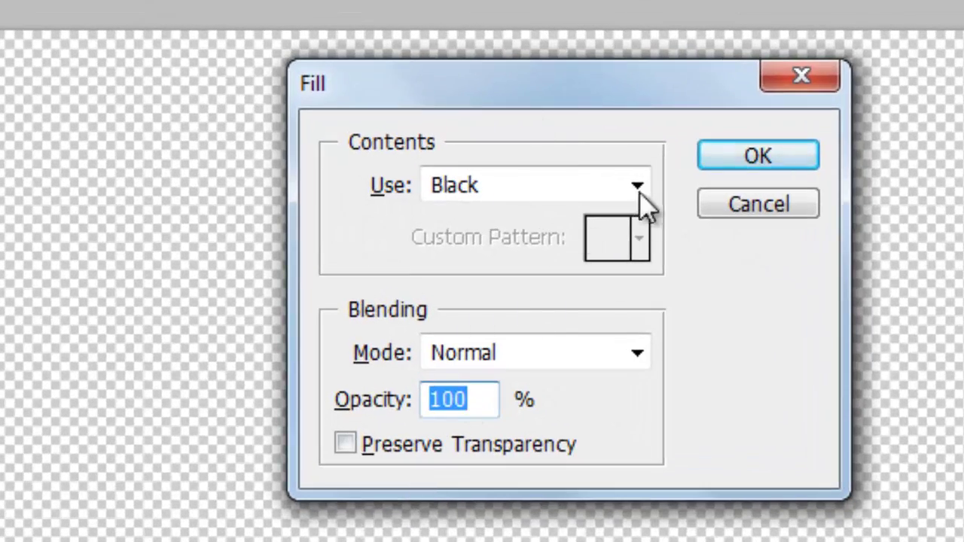
left_click(637, 188)
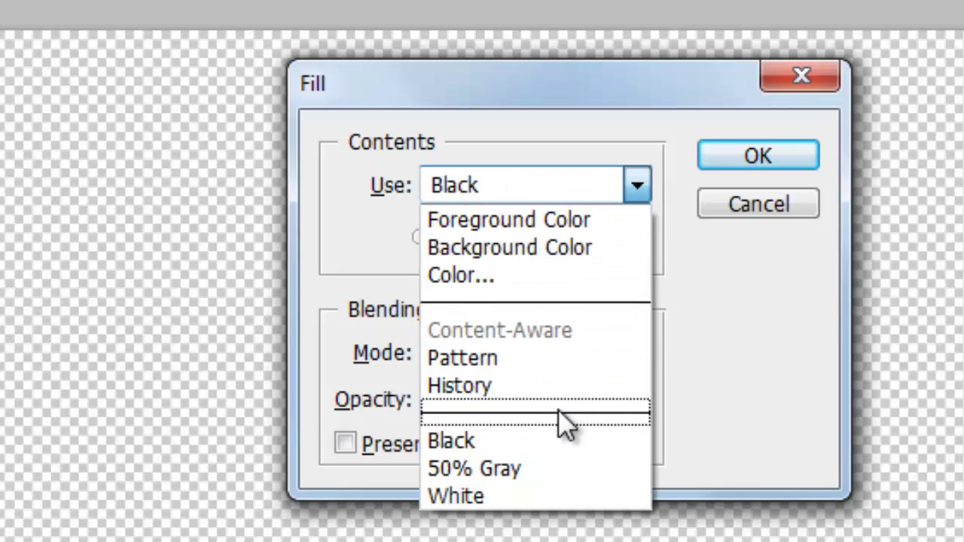
left_click(550, 450)
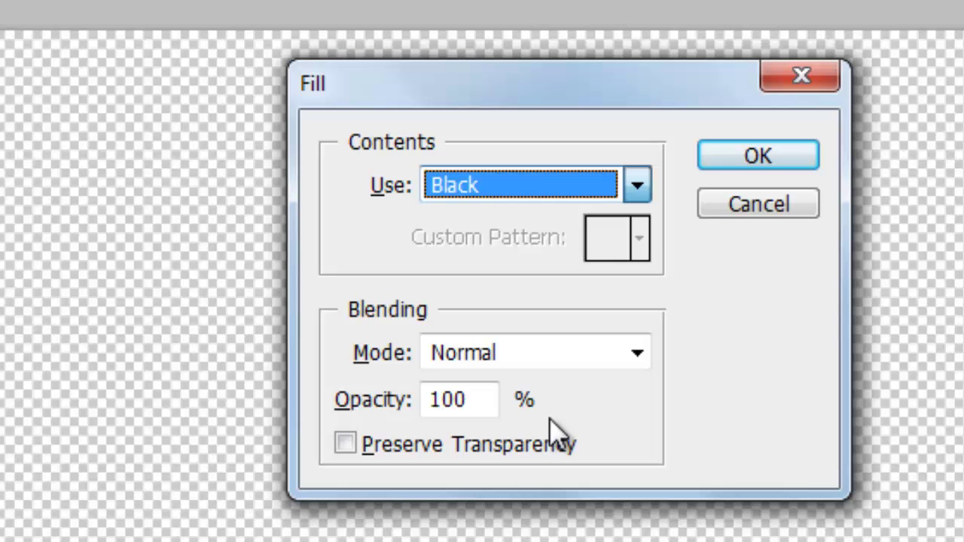
left_click(741, 160)
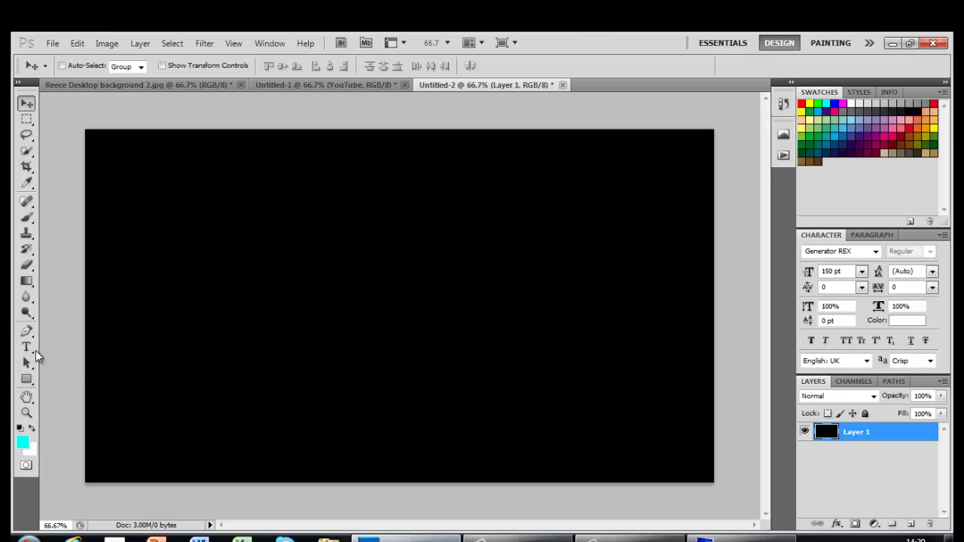
Step: Type white REECE text, move it near the canvas centre, and set it to 200 pt
left_click(26, 347)
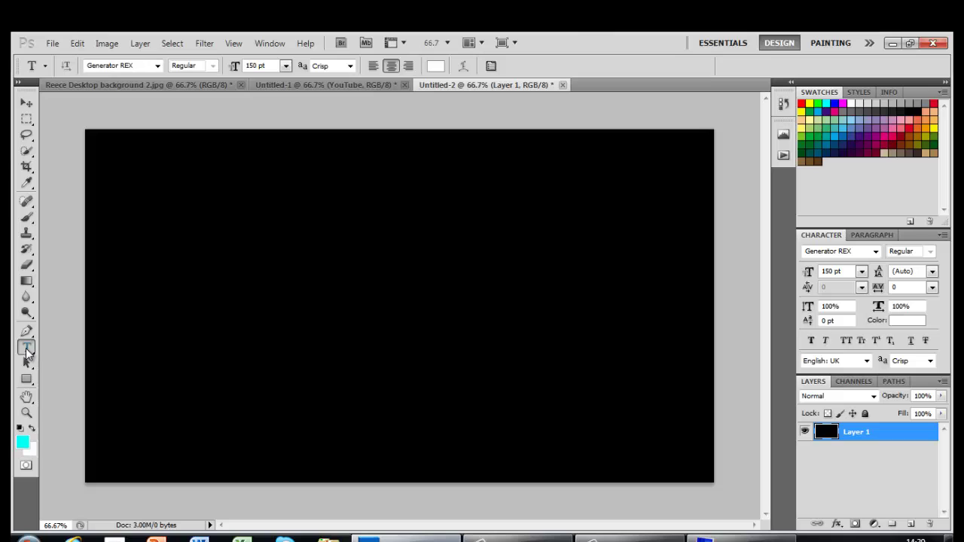
left_click(215, 285)
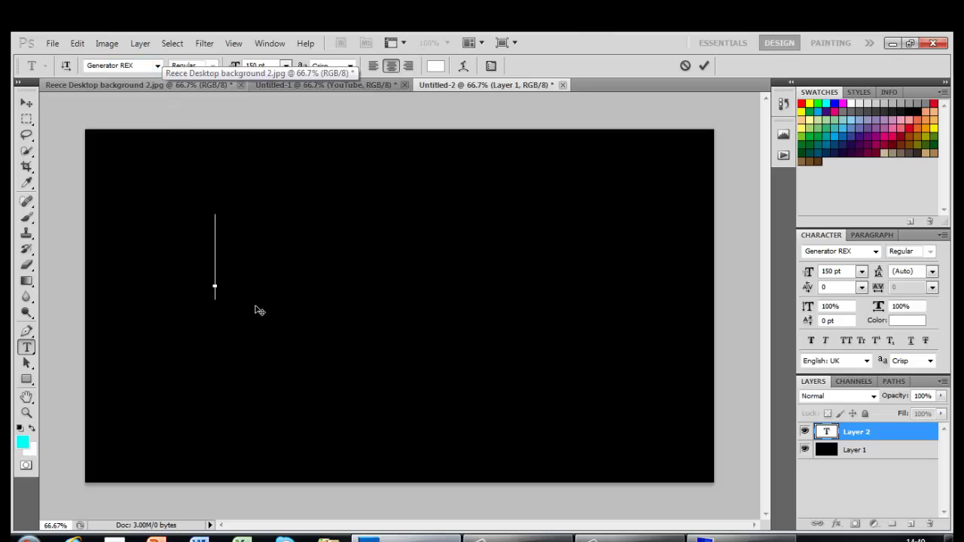
type("RE")
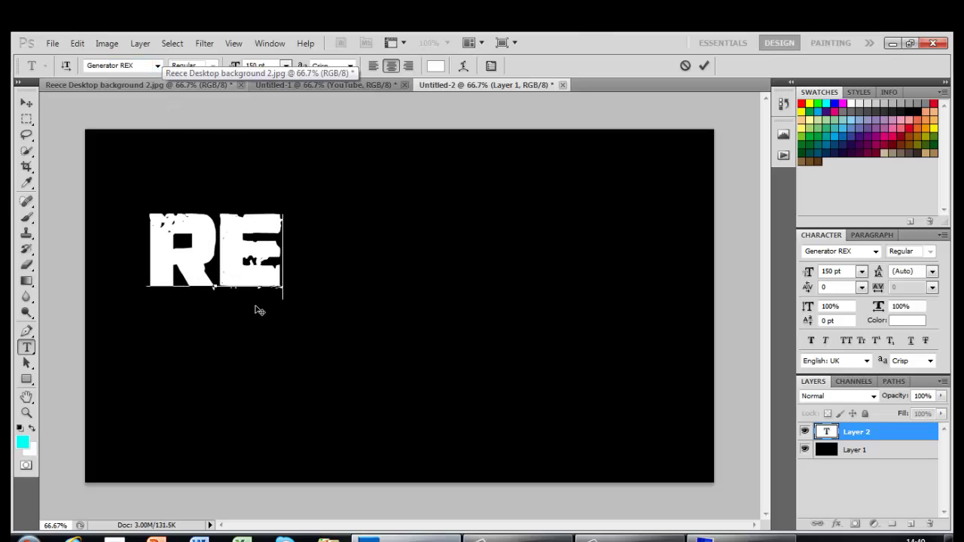
type("ECE")
left_click_drag(256, 309, 466, 348)
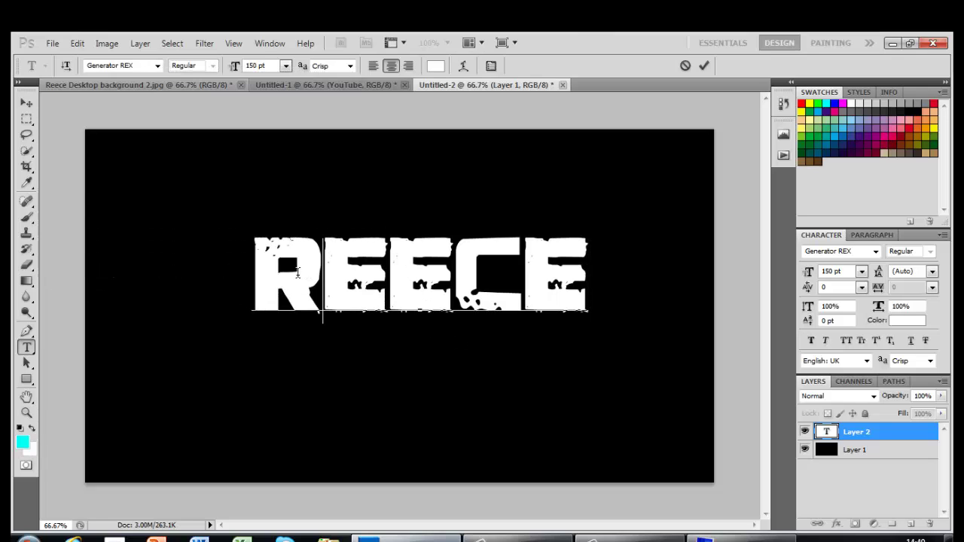
double_click(298, 273)
left_click_drag(269, 66, 219, 63)
type("200")
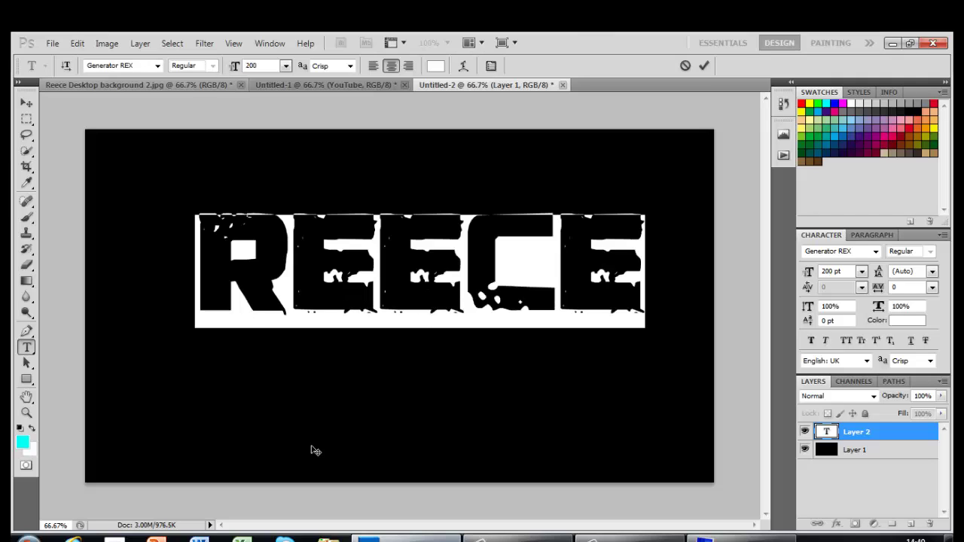
Step: Commit the text and nudge REECE slightly down and to the right
left_click(27, 106)
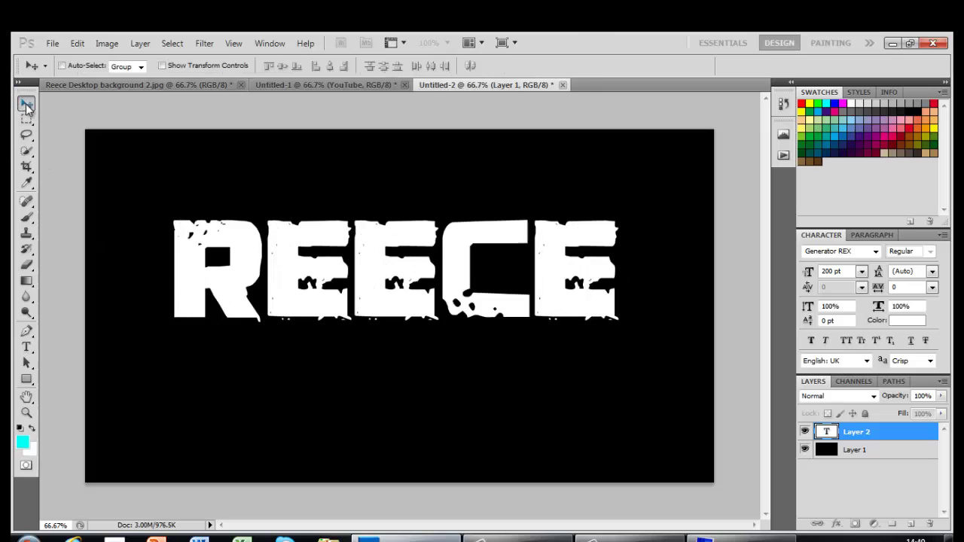
left_click_drag(350, 299, 356, 310)
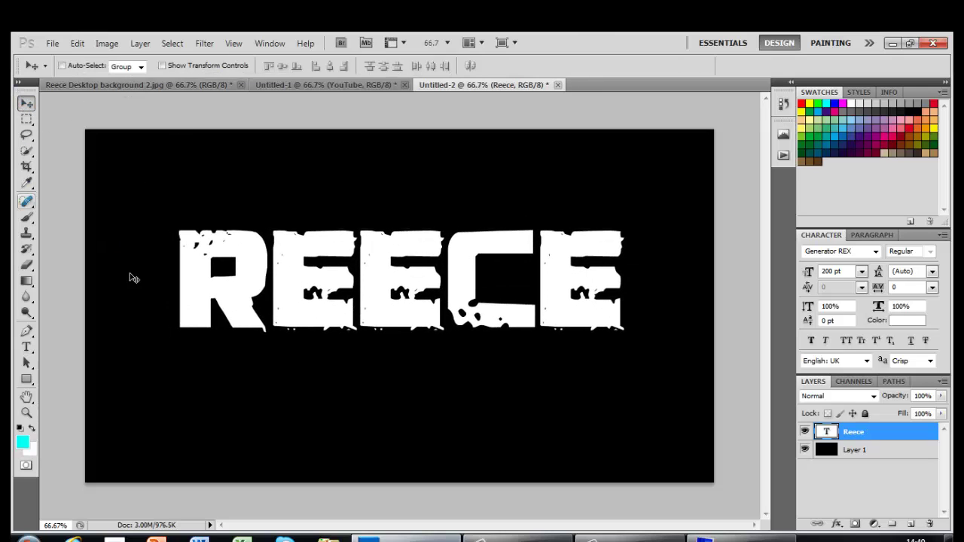
left_click(28, 347)
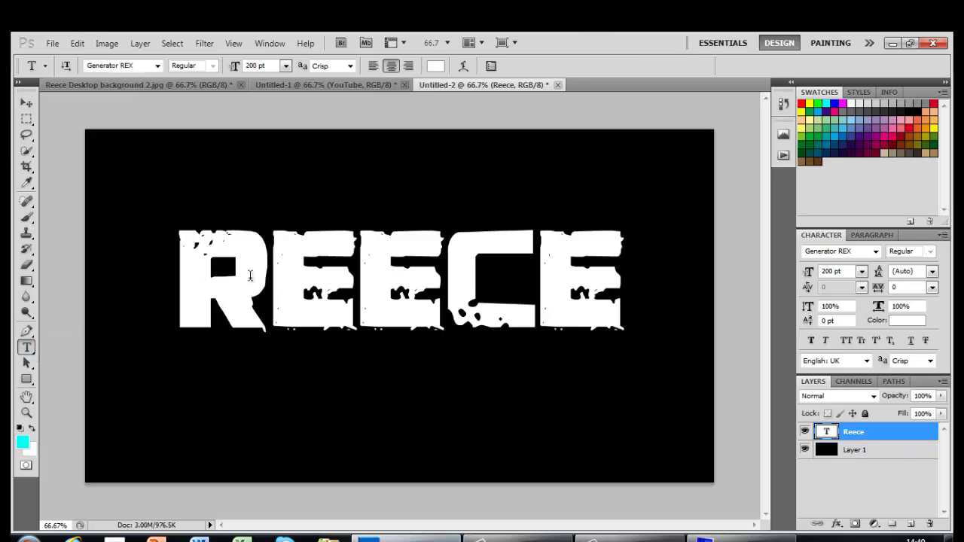
left_click(270, 286)
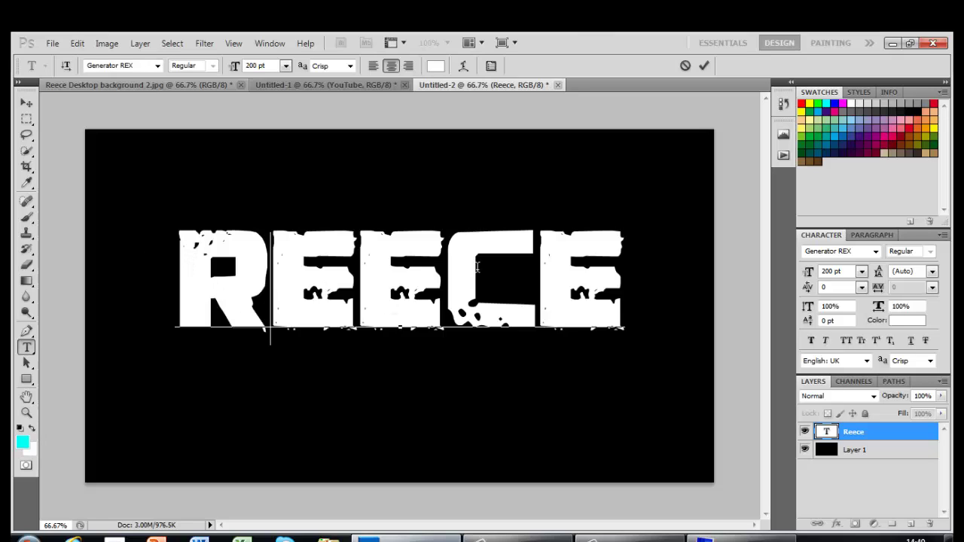
left_click(26, 103)
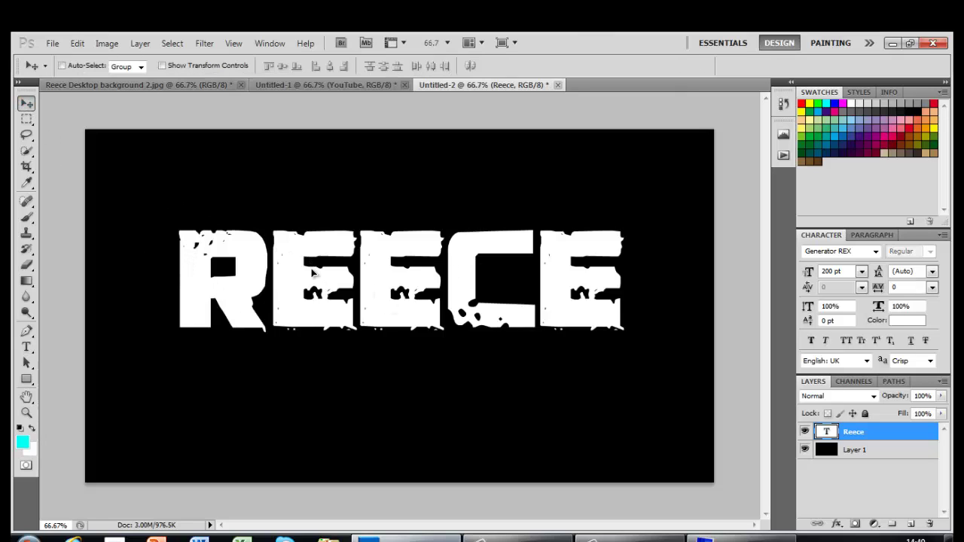
left_click_drag(313, 273, 399, 285)
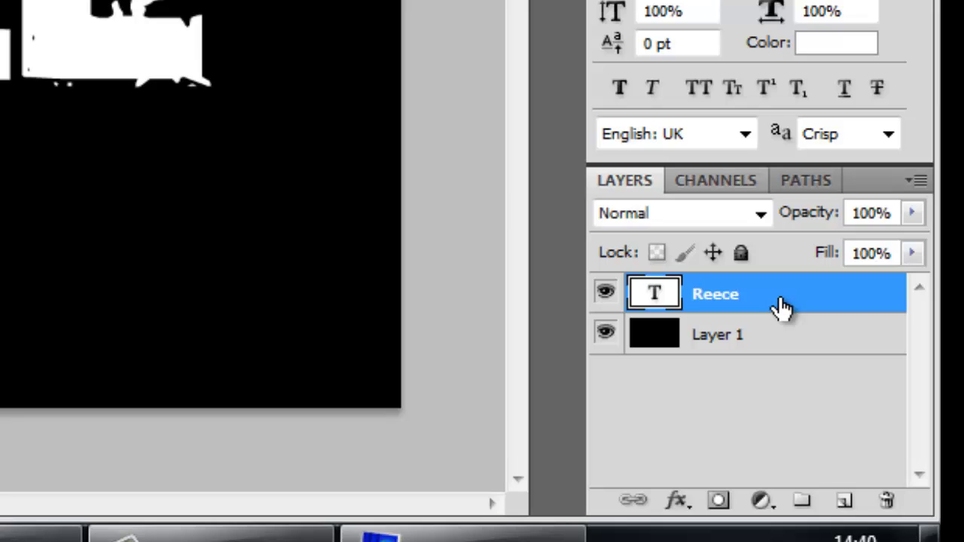
Step: Duplicate the Reece layer with Ctrl+J, then select the original Reece layer
key("ctrl+j")
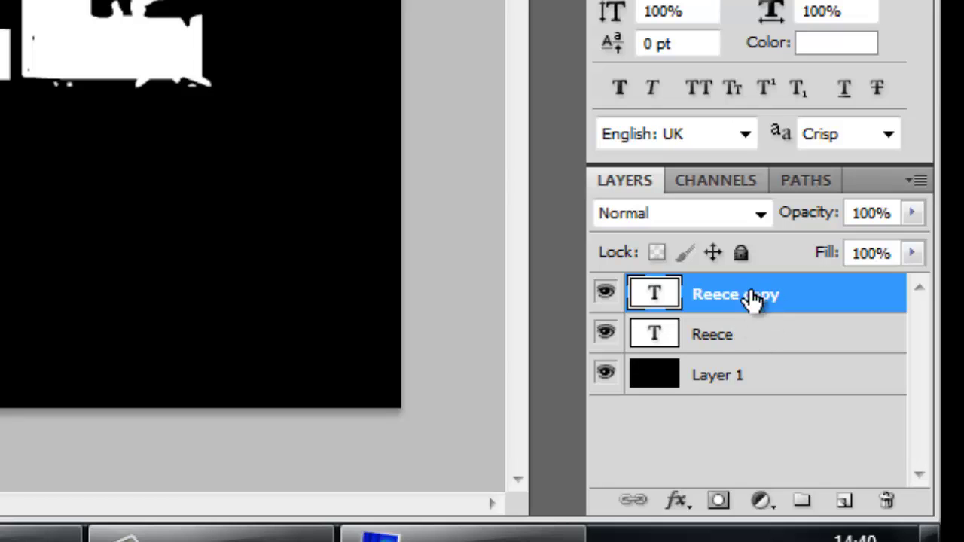
left_click(770, 348)
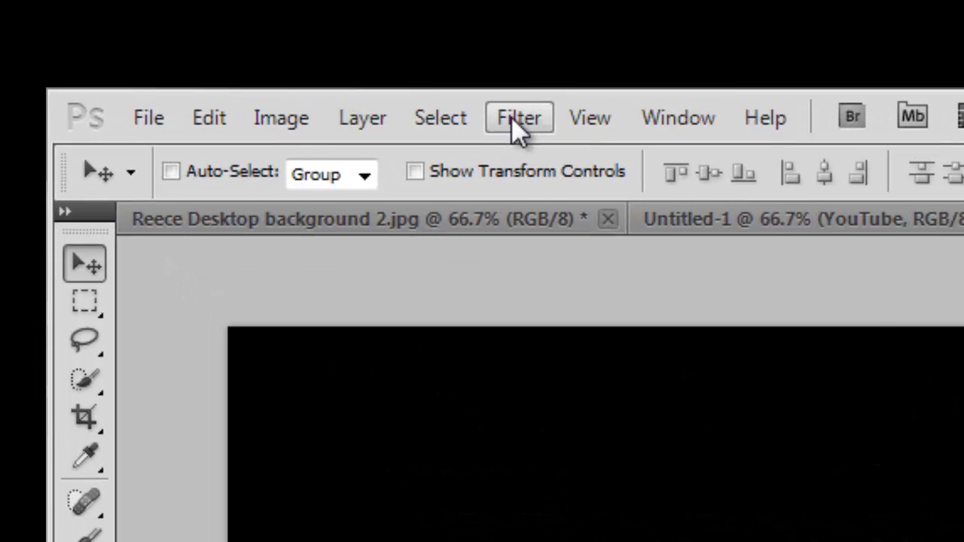
Step: Rasterize the Reece text and apply Filter > Stylize > Wind to it
left_click(511, 117)
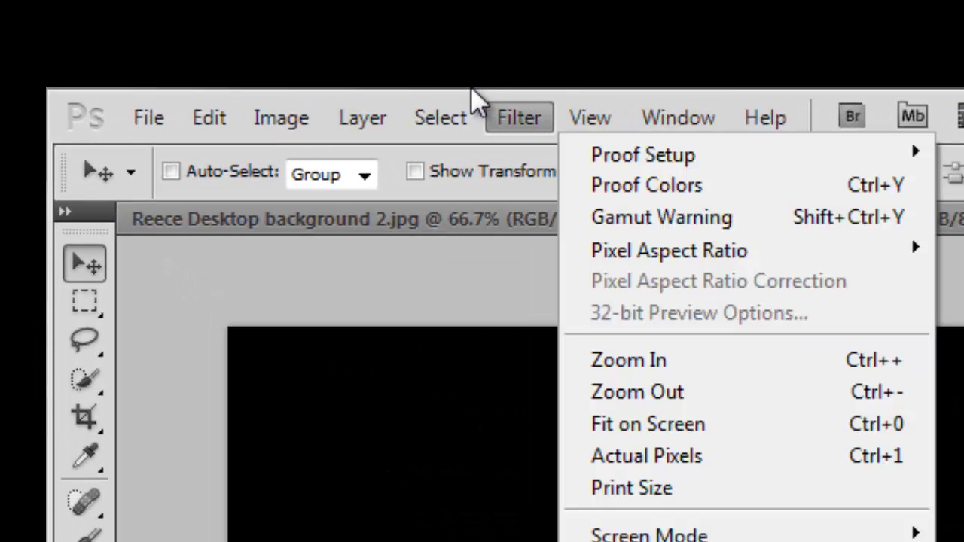
left_click(504, 107)
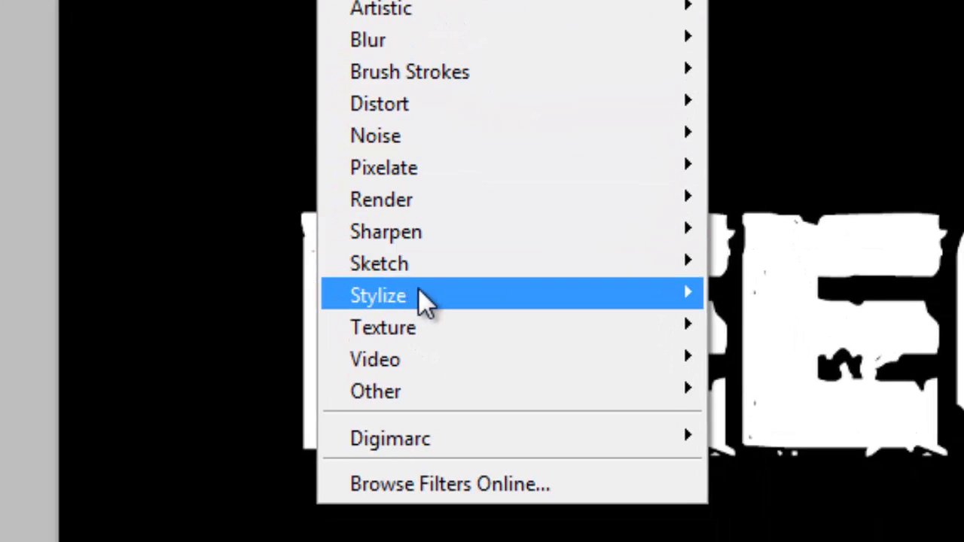
mouse_move(529, 302)
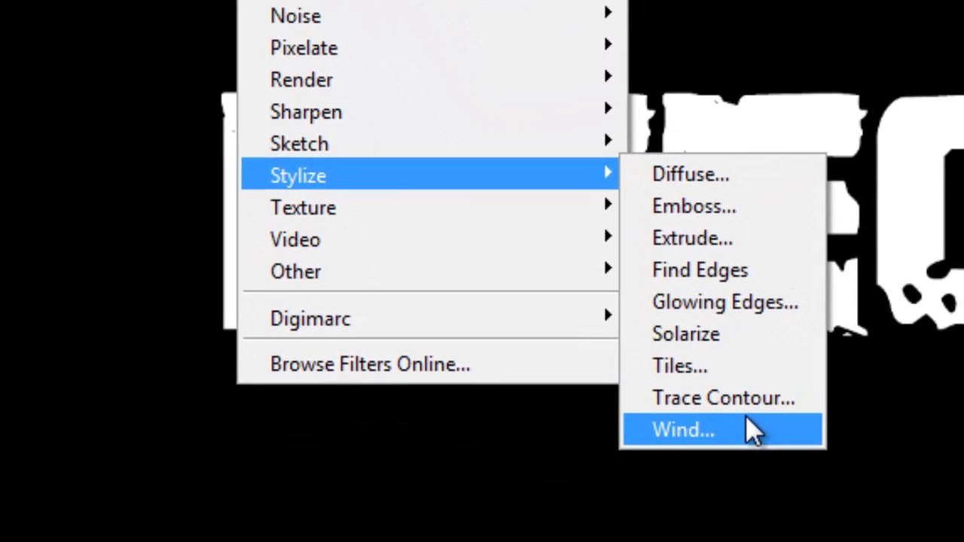
left_click(754, 431)
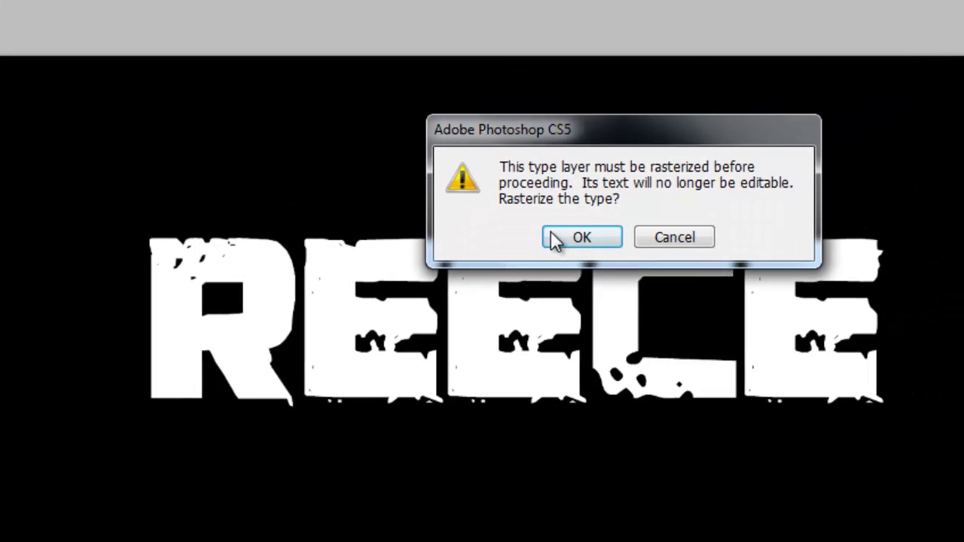
left_click(552, 234)
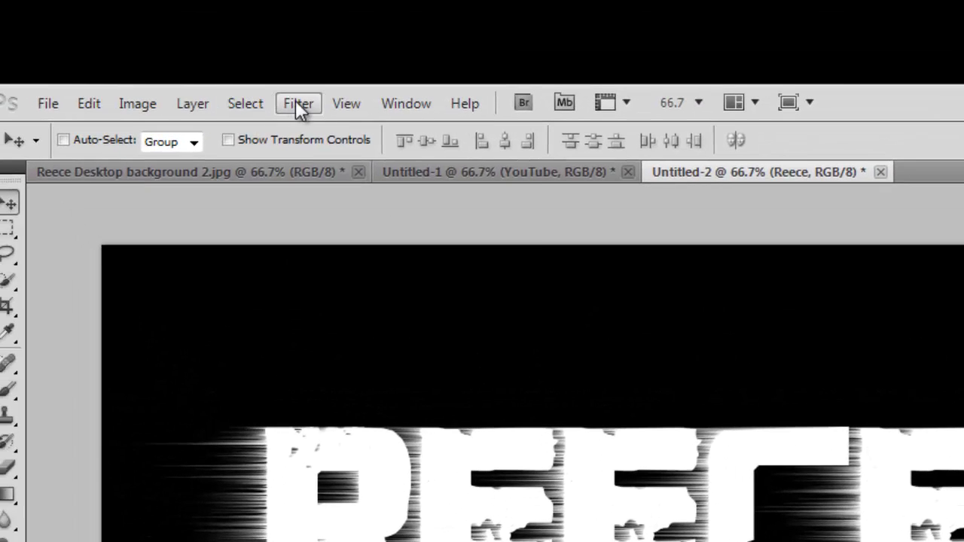
Step: Apply the Wind filter again with the direction set to From the Left
left_click(298, 103)
mouse_move(507, 481)
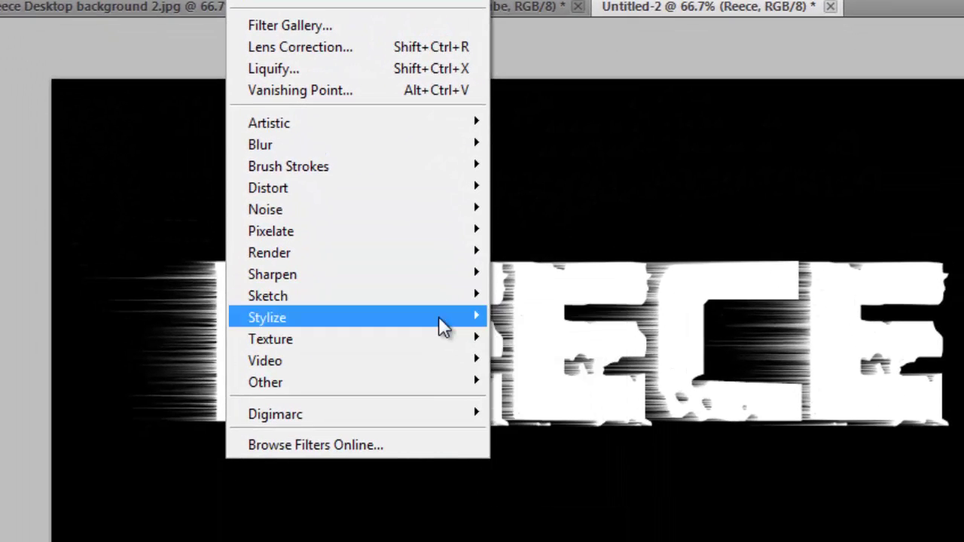
left_click(527, 490)
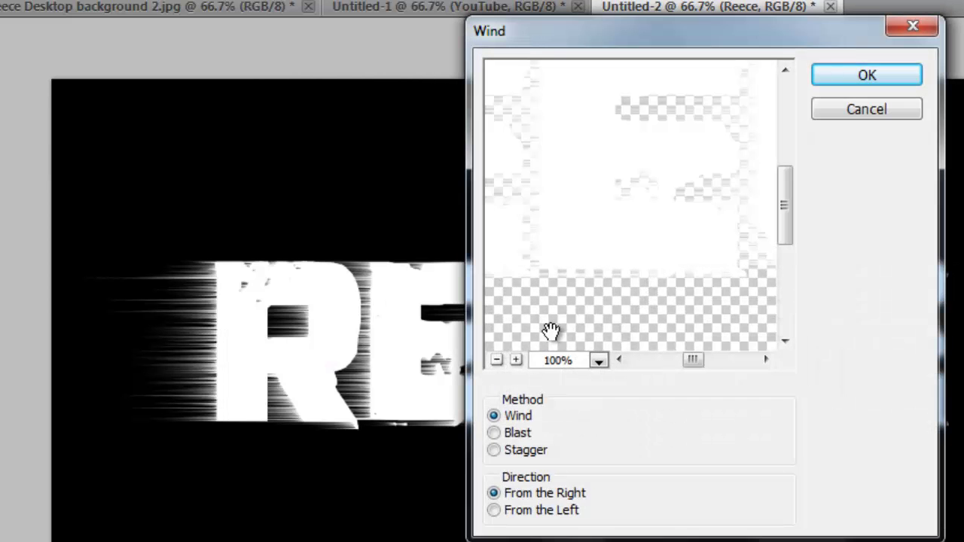
left_click(495, 511)
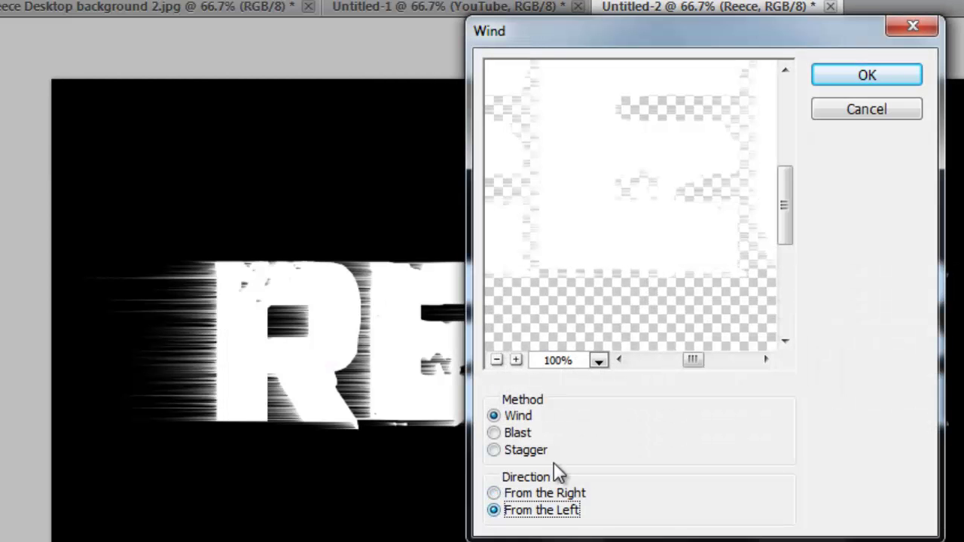
left_click(859, 76)
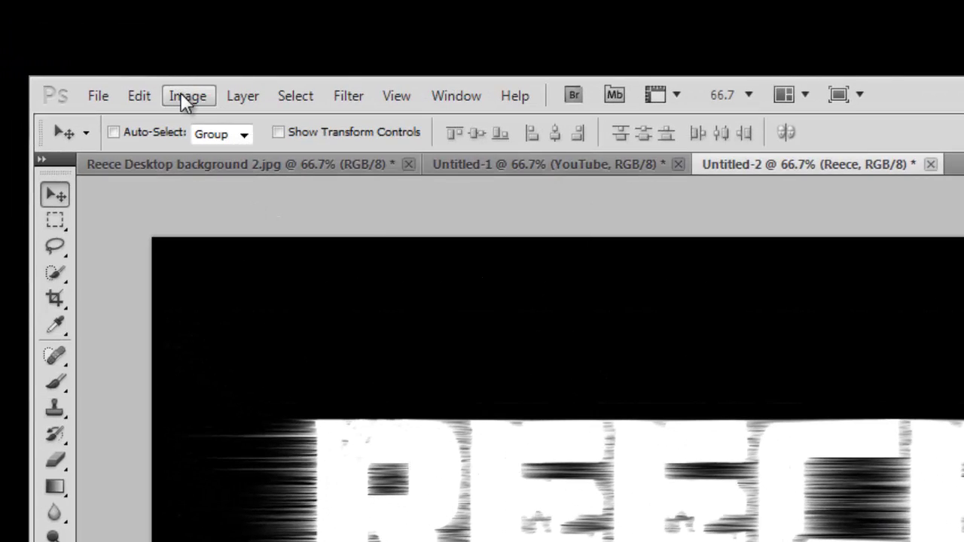
Step: Rotate the canvas 90° counter-clockwise
left_click(184, 92)
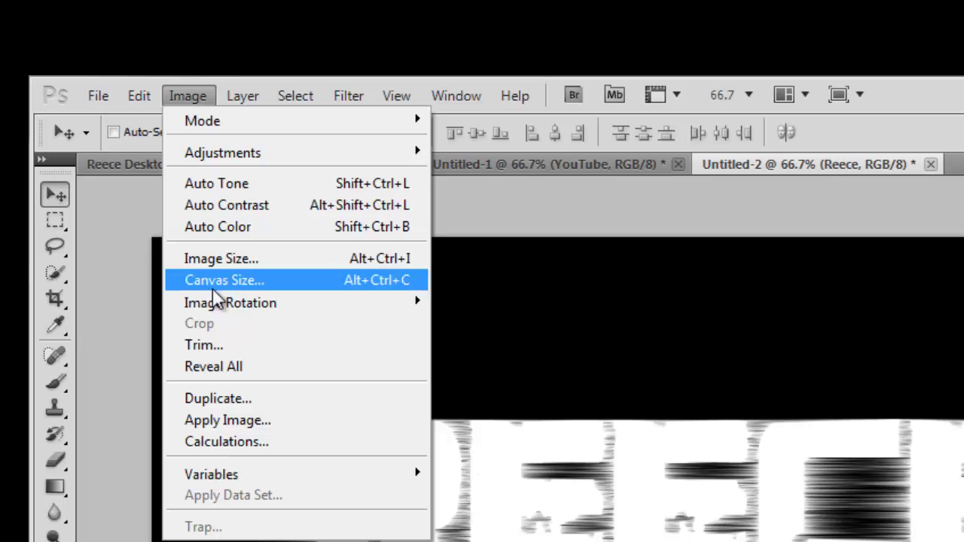
mouse_move(333, 301)
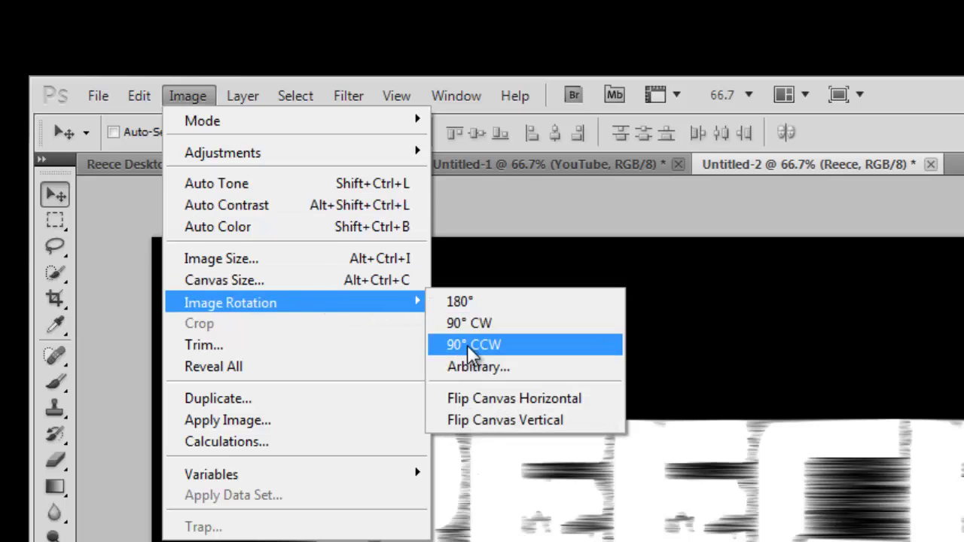
left_click(527, 346)
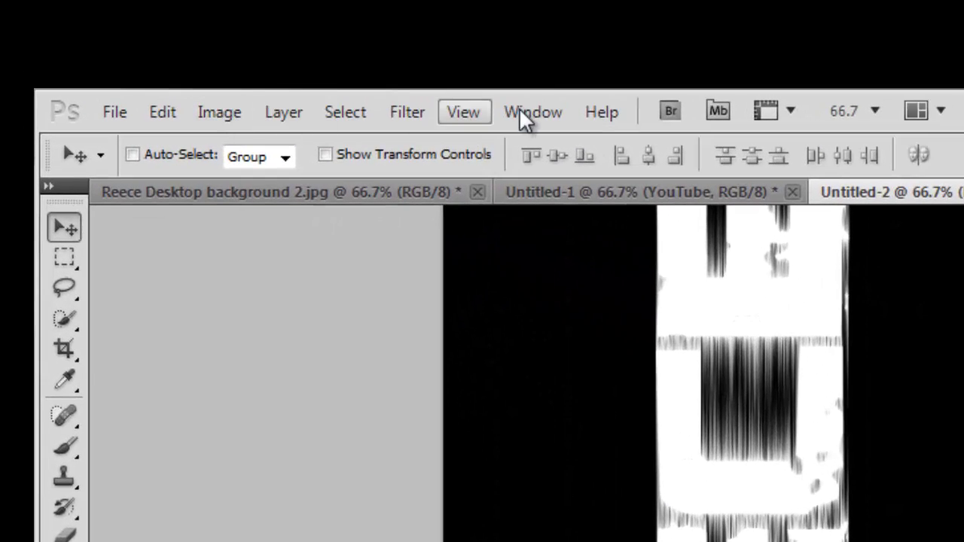
Step: Apply the Wind filter to the sideways REECE letters
left_click(407, 110)
mouse_move(467, 287)
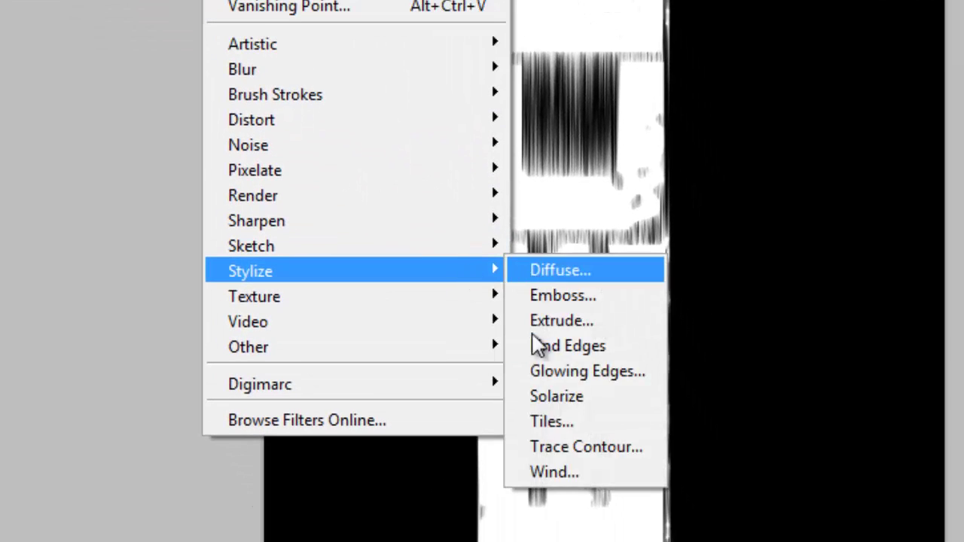
left_click(553, 473)
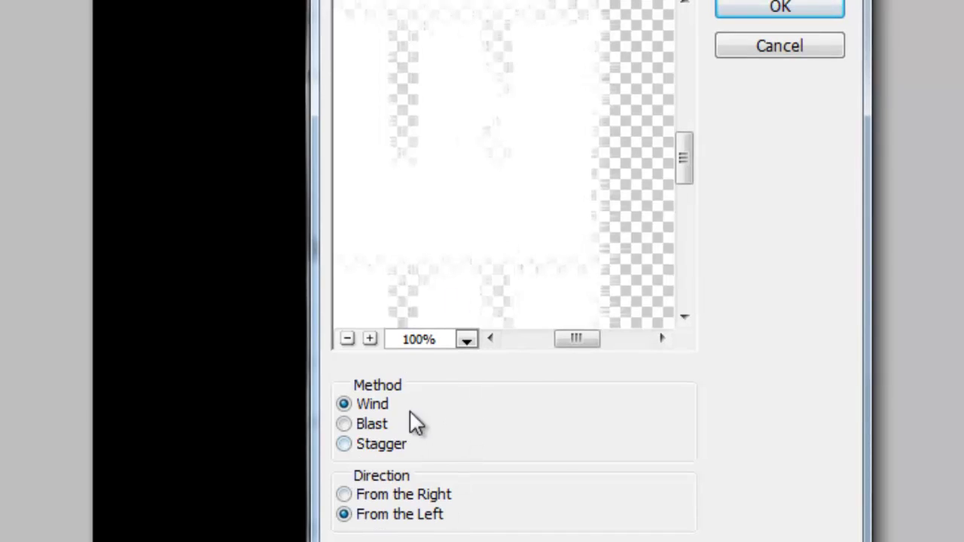
left_click(760, 7)
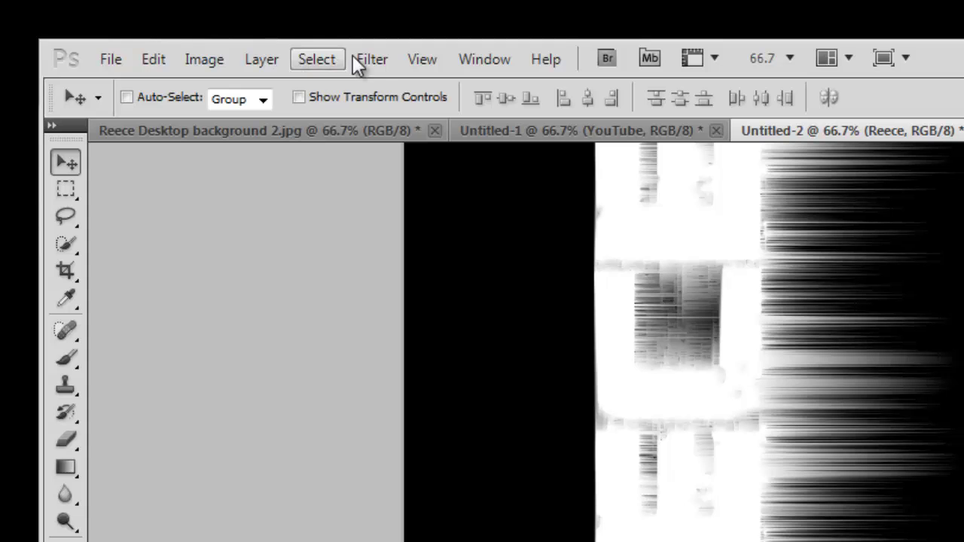
Step: Apply Wind From the Right, then repeat it once more with Ctrl+F
left_click(273, 4)
mouse_move(512, 457)
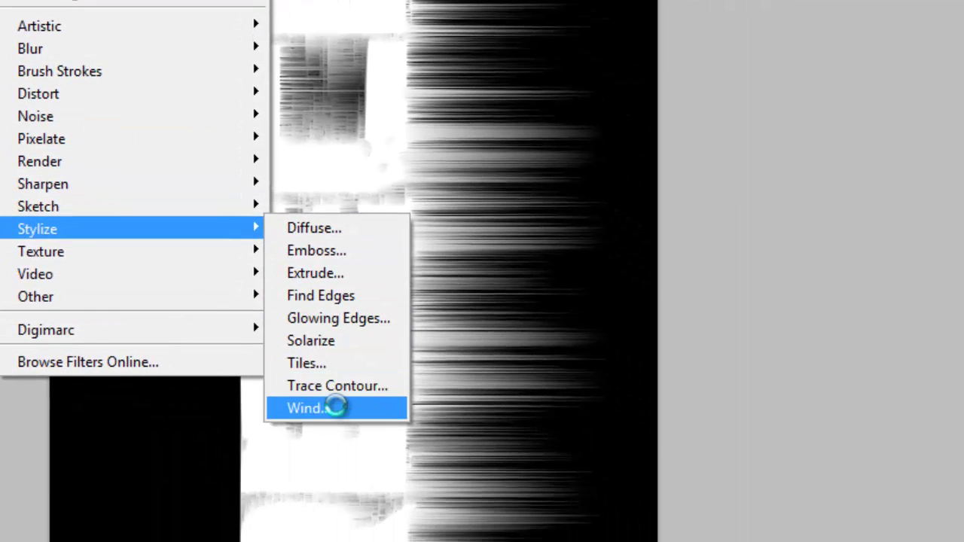
left_click(519, 540)
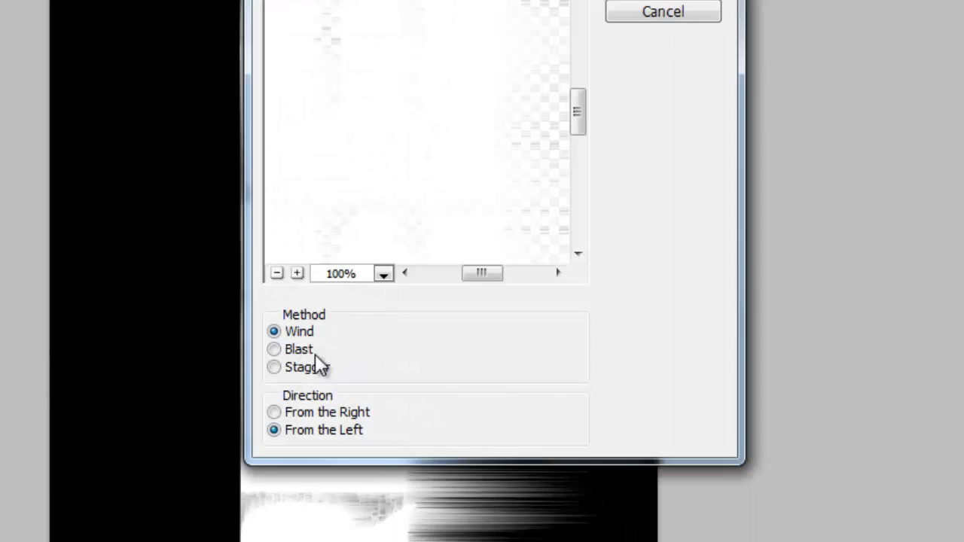
left_click(274, 413)
key("Return")
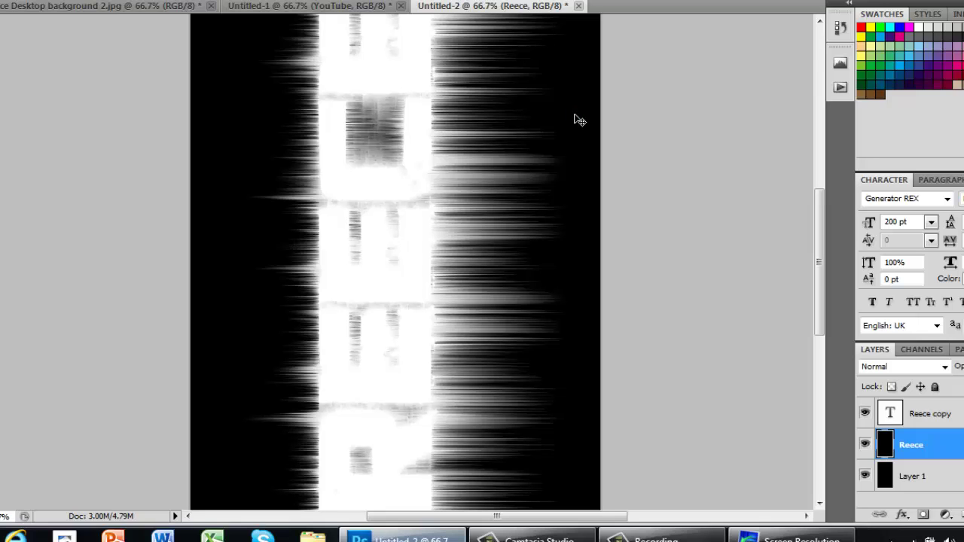
key("ctrl+f")
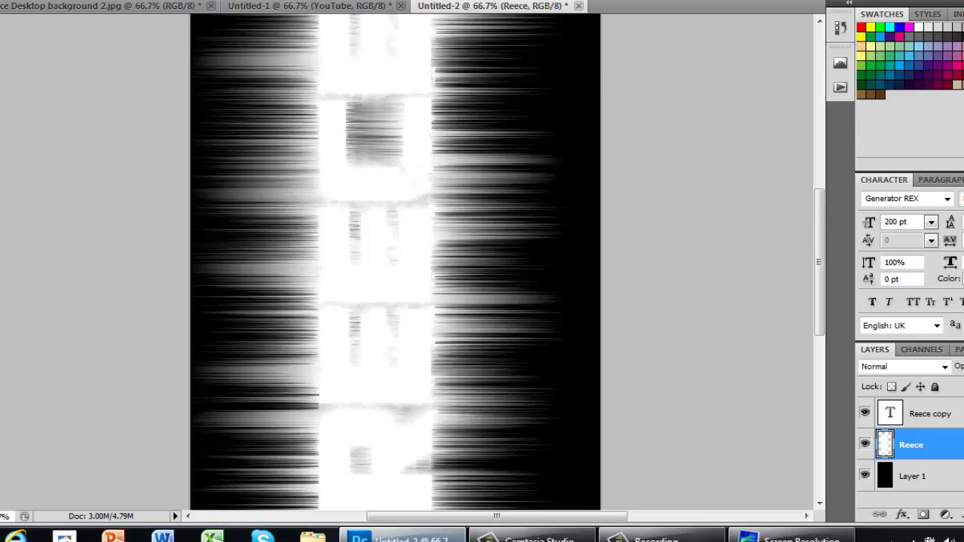
Step: Rotate the canvas 90° clockwise and drag the streaked glow layer down and right
key("alt+i")
mouse_move(136, 104)
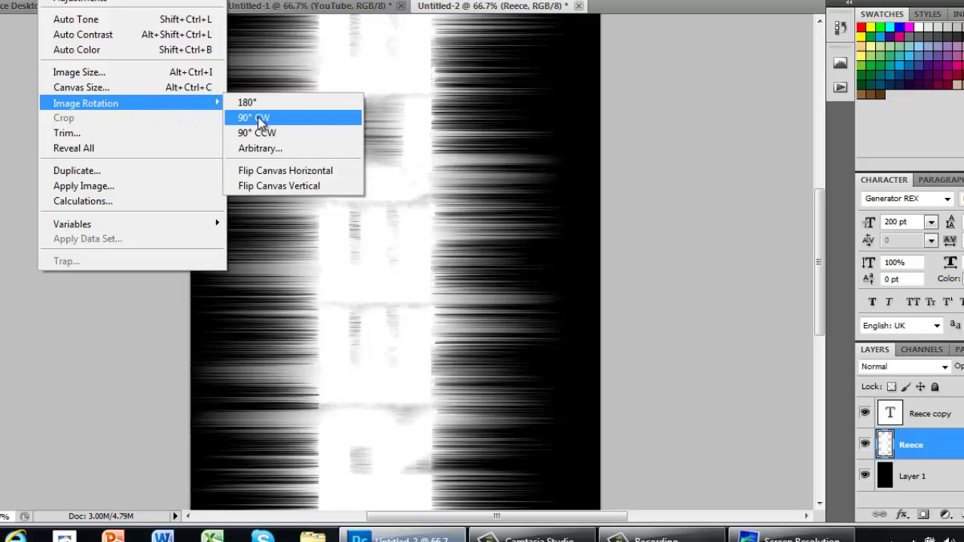
left_click(259, 119)
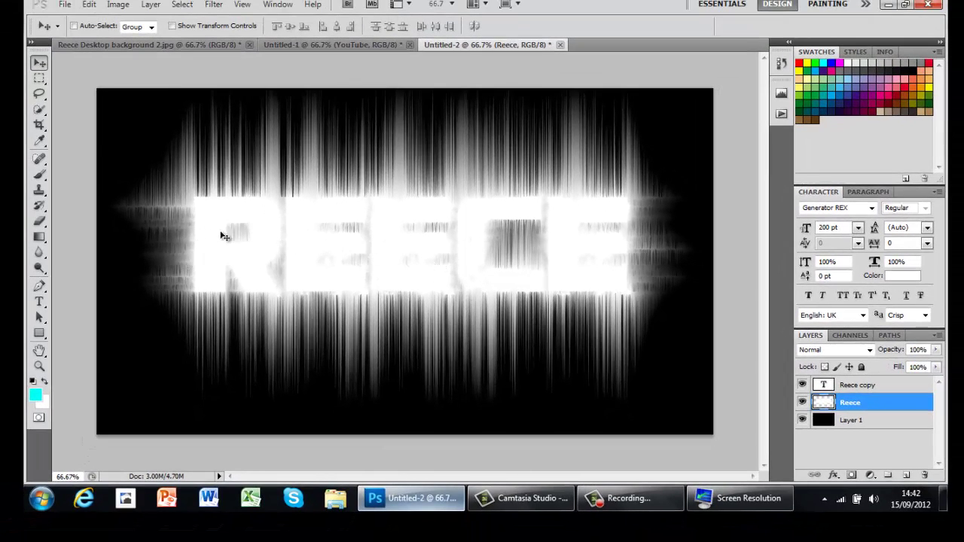
mouse_move(410, 207)
left_mouse_down()
mouse_move(498, 241)
mouse_move(457, 263)
mouse_move(497, 259)
left_mouse_up()
Step: Rotate the canvas 90° clockwise again to return it to landscape
key("alt+i")
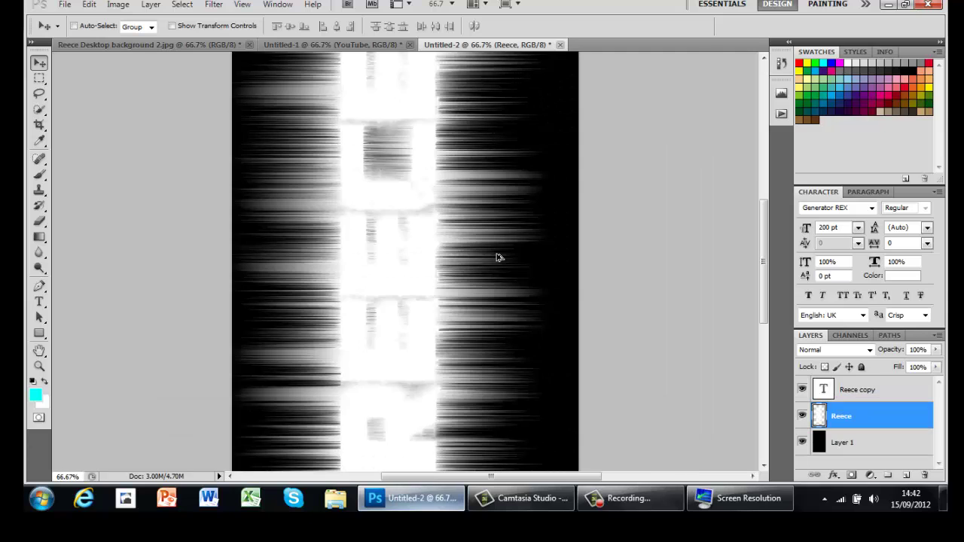
left_click(117, 4)
mouse_move(240, 132)
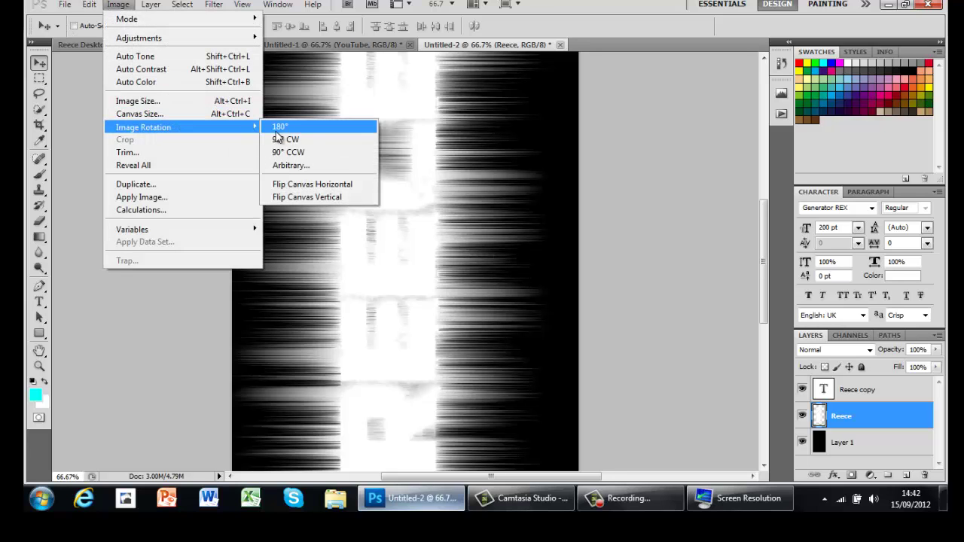
left_click(280, 140)
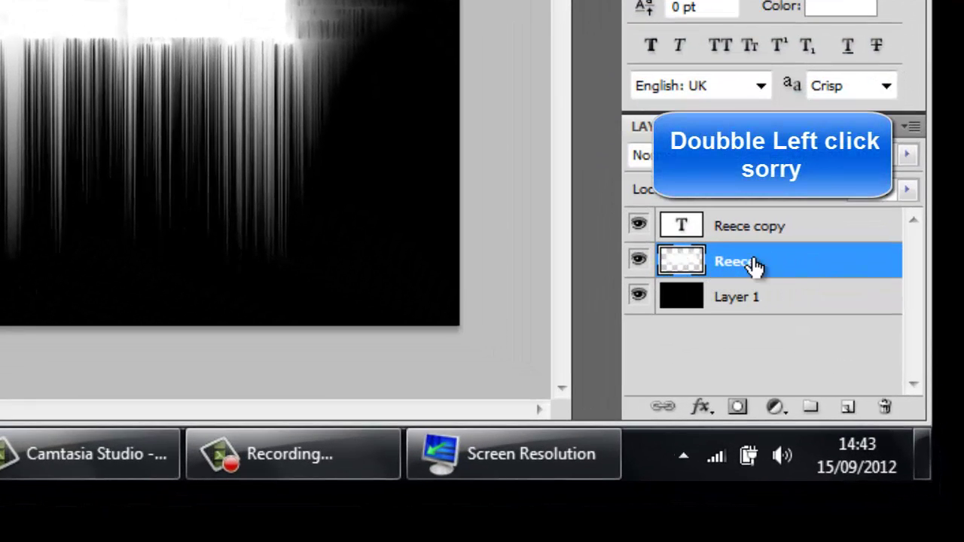
Step: Add a bright green (00ff0c) Color Overlay to the streaked Reece layer
double_click(878, 271)
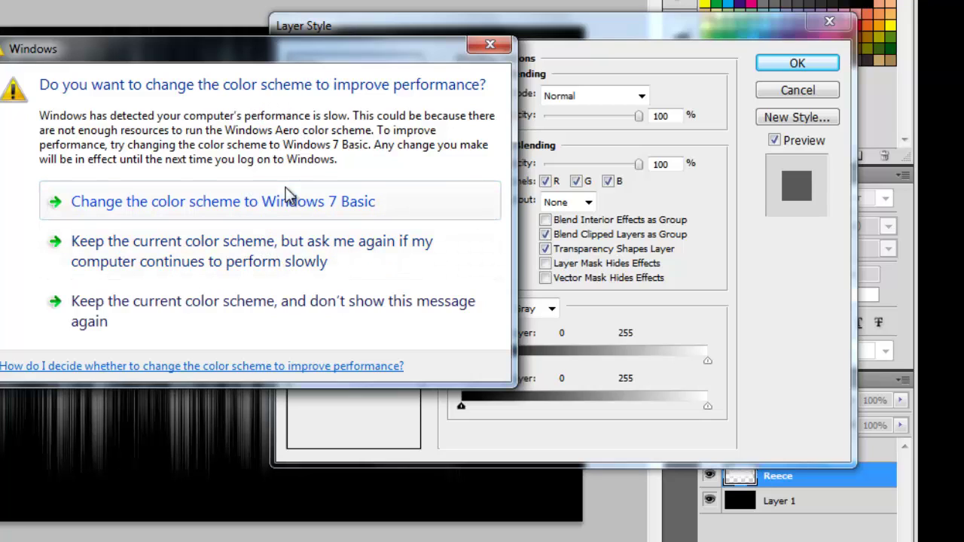
left_click(500, 43)
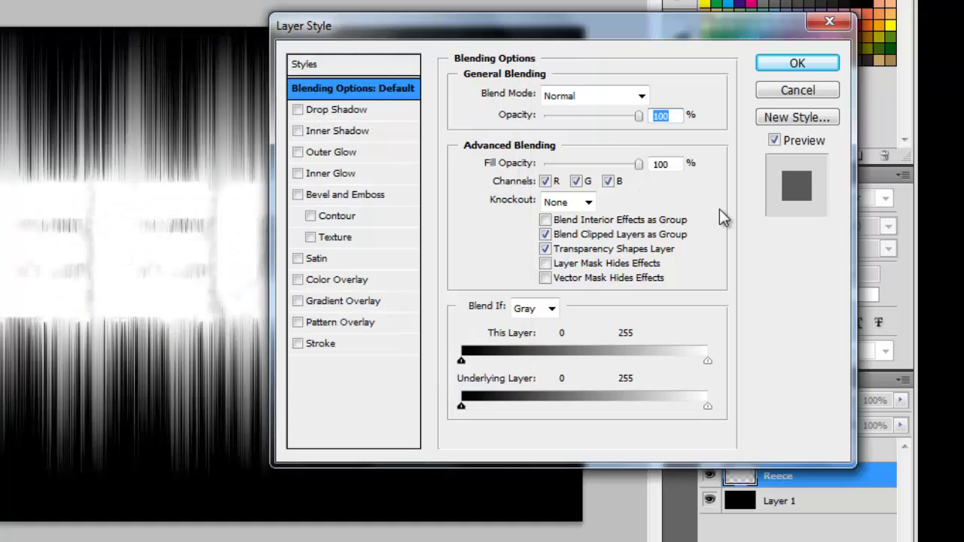
left_click(314, 280)
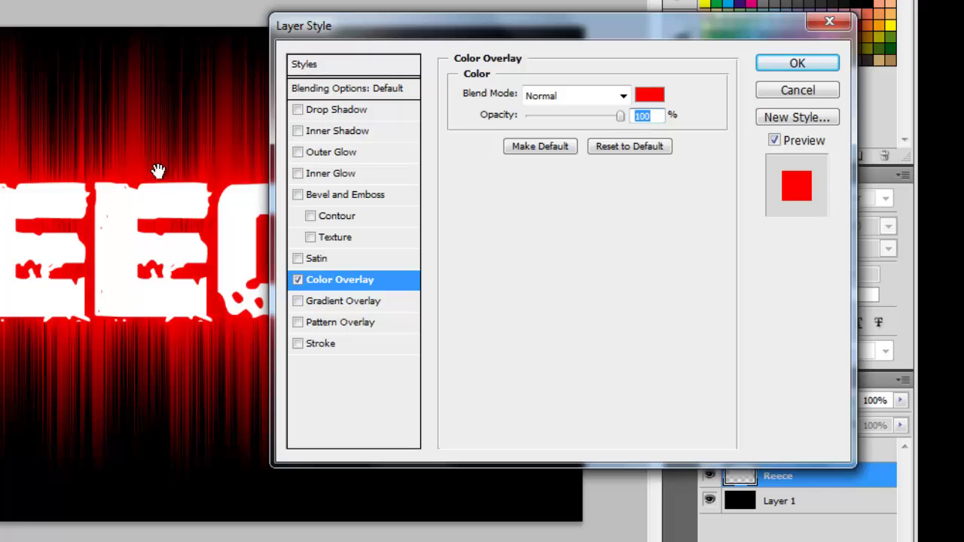
left_click(648, 95)
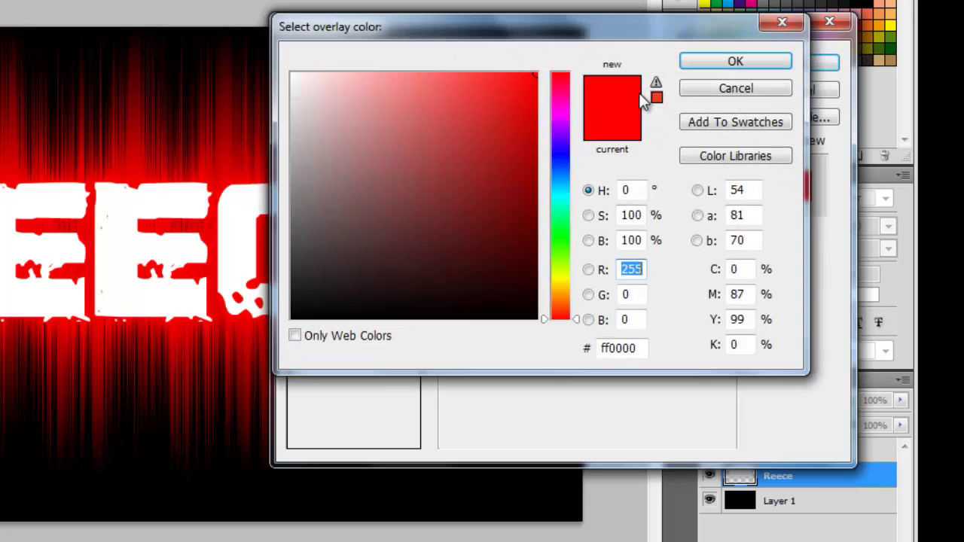
left_click_drag(562, 195, 562, 235)
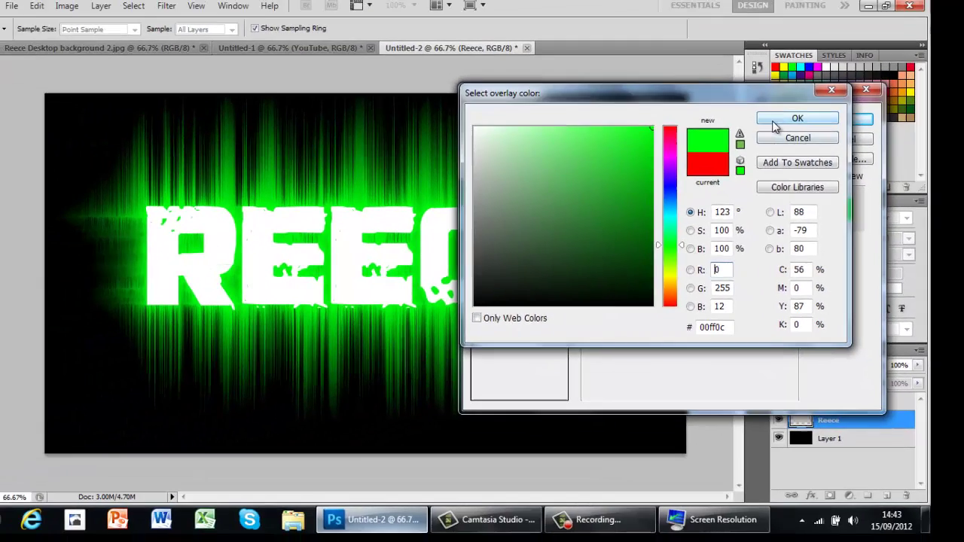
key("Return")
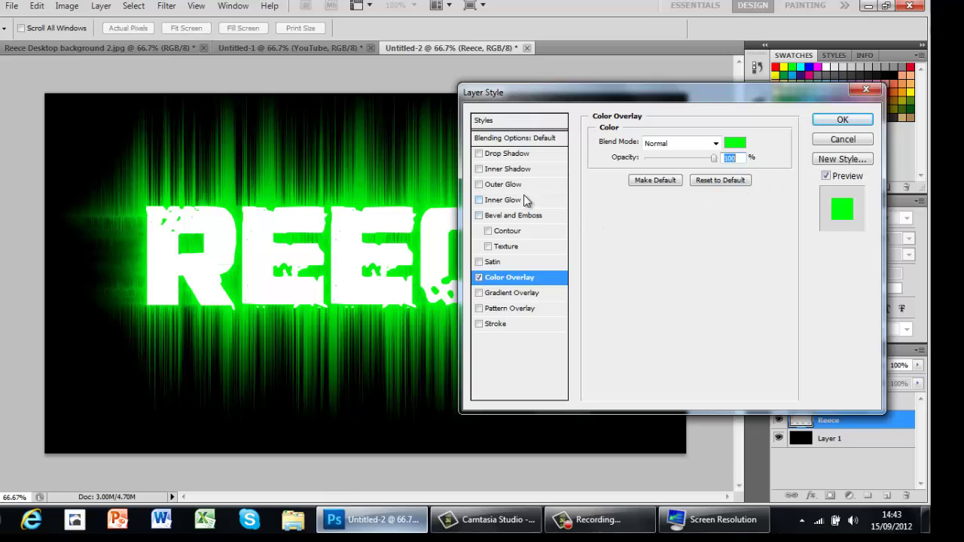
left_click(843, 118)
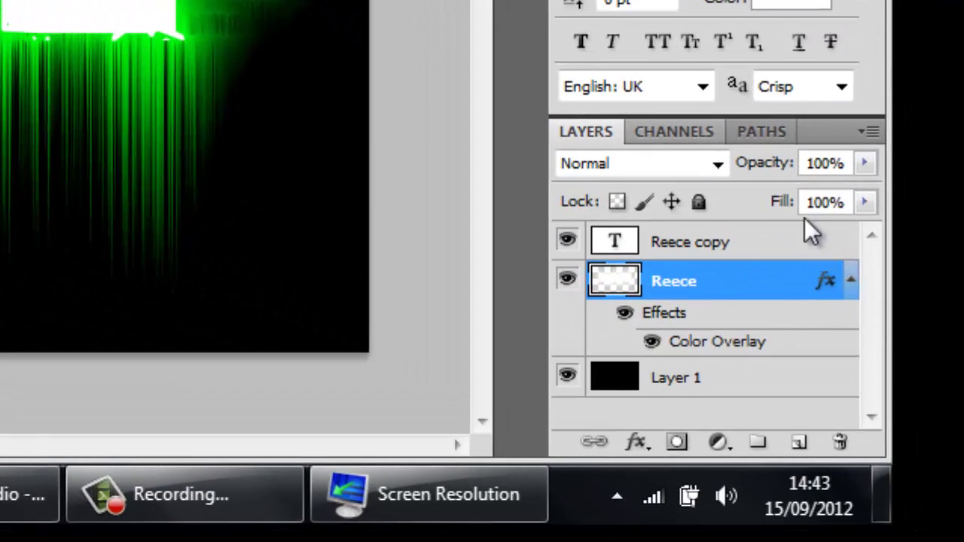
Step: Enable Drop Shadow, Inner Shadow, Outer Glow, Inner Glow and Stroke on the Reece copy text
left_click(818, 256)
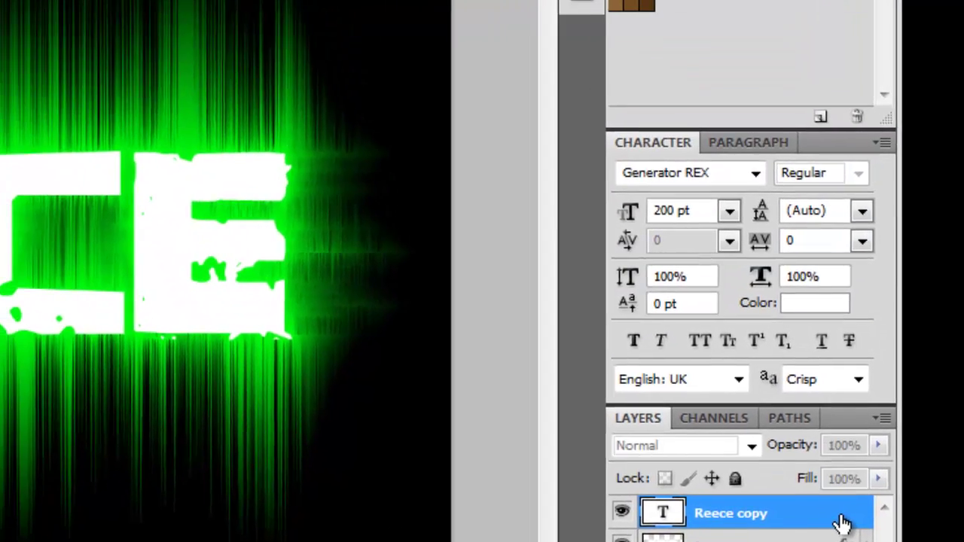
double_click(821, 255)
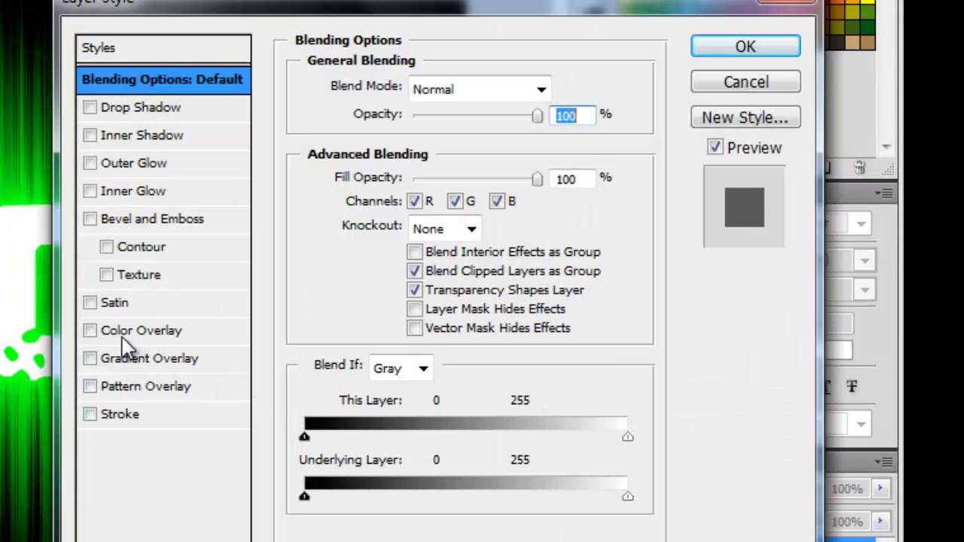
left_click(89, 108)
left_click(89, 135)
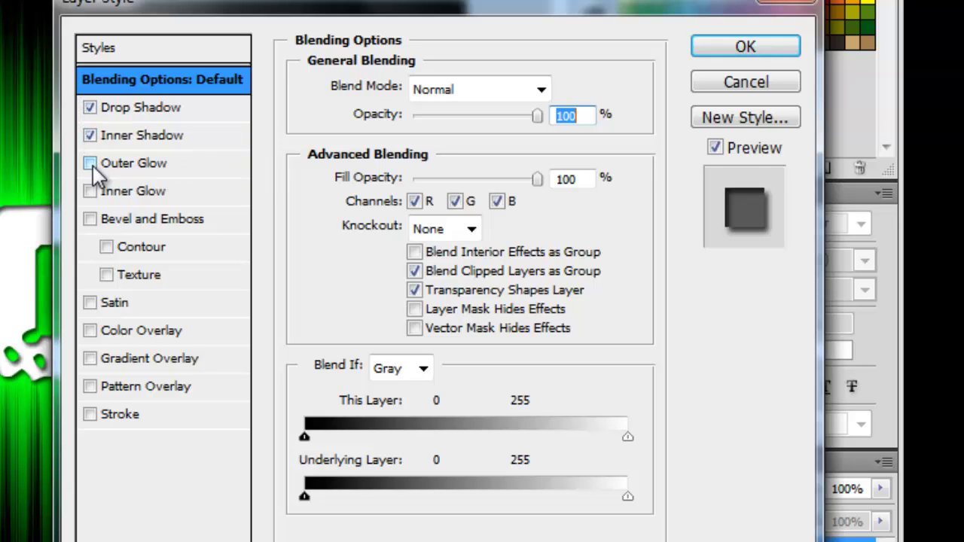
left_click(91, 163)
left_click(91, 191)
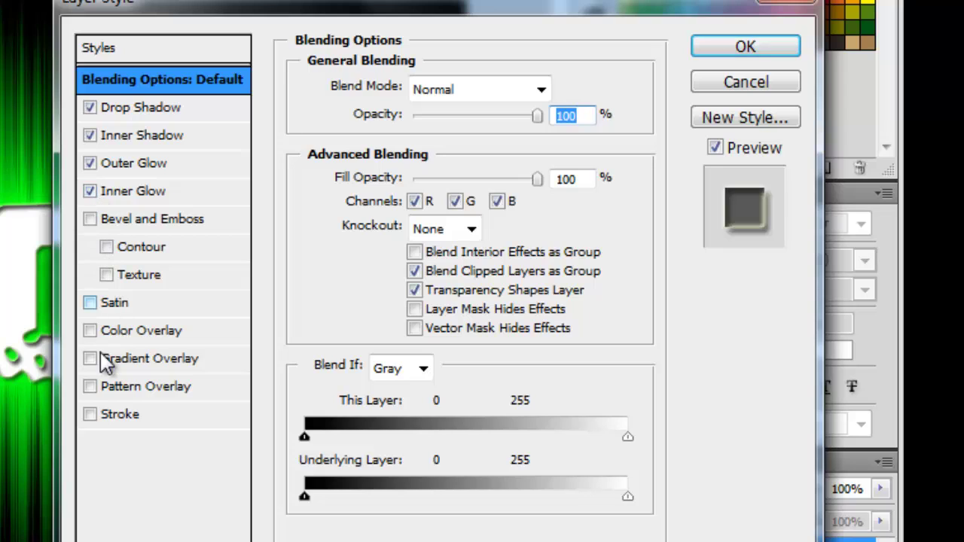
left_click(90, 414)
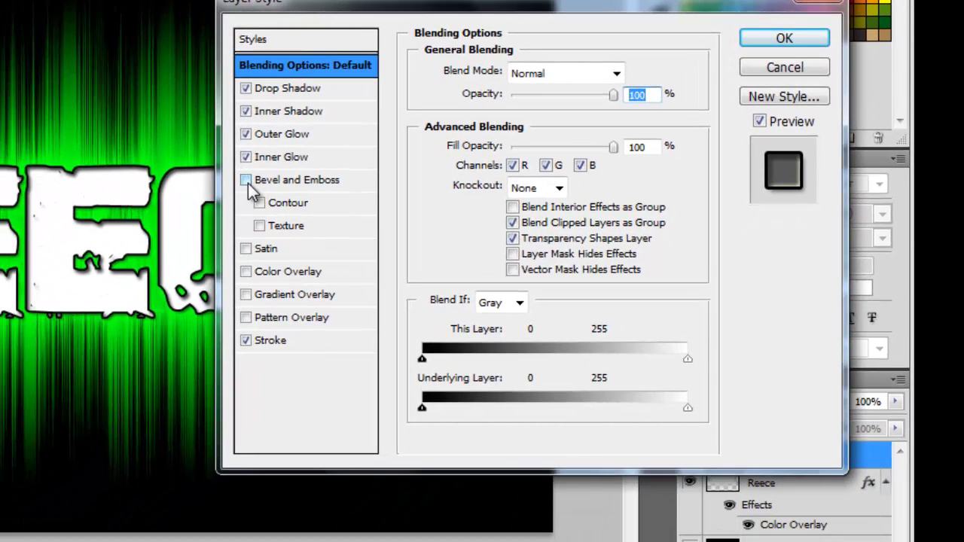
Step: Add Bevel and Emboss with size 16 px and depth 174%
left_click(246, 182)
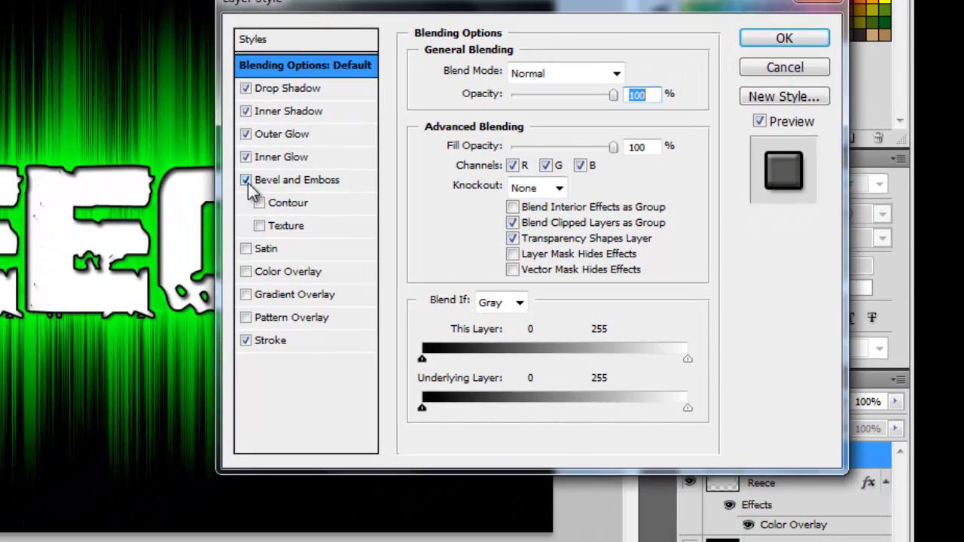
left_click(314, 182)
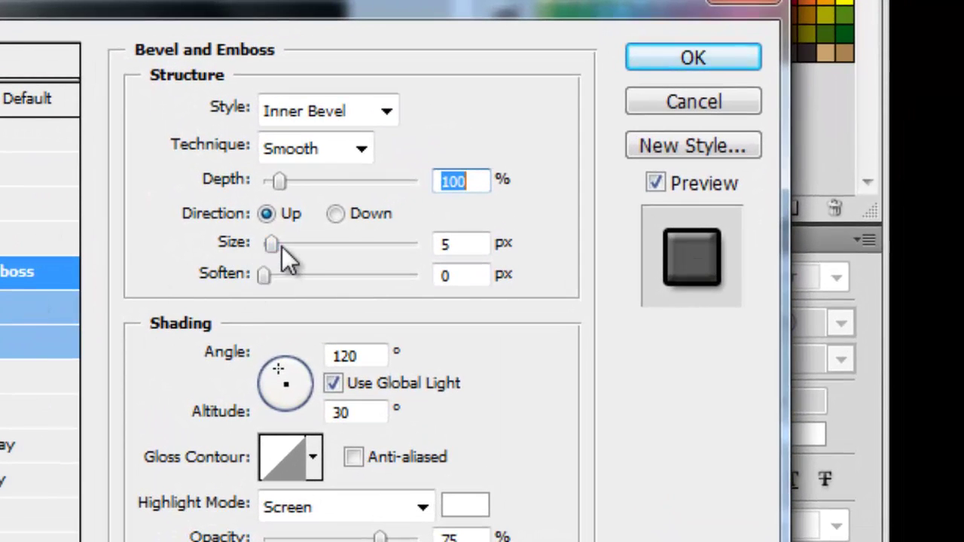
left_click_drag(278, 245, 283, 245)
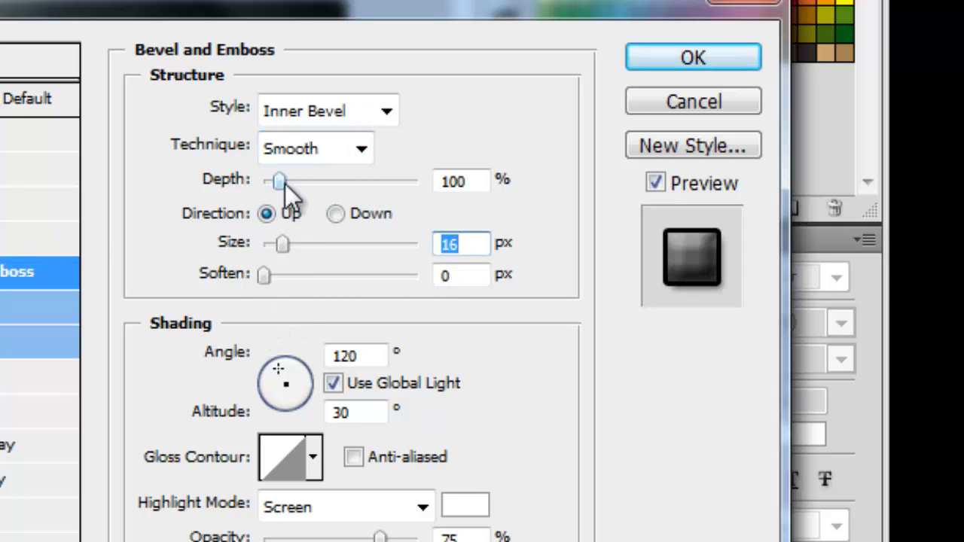
left_click_drag(281, 185, 292, 187)
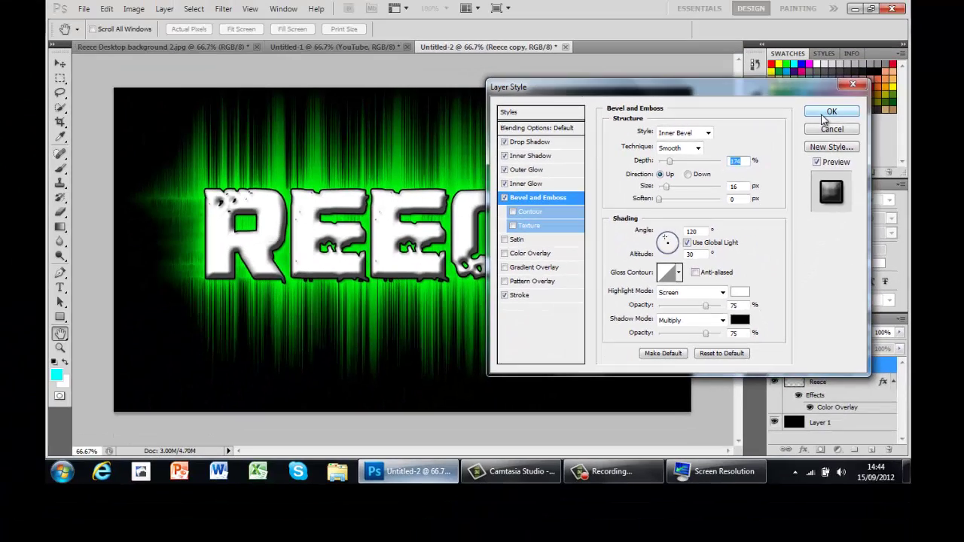
Step: Apply the layer styles, compare against the YouTube and Reece Desktop documents, then return to Untitled-2
left_click(660, 57)
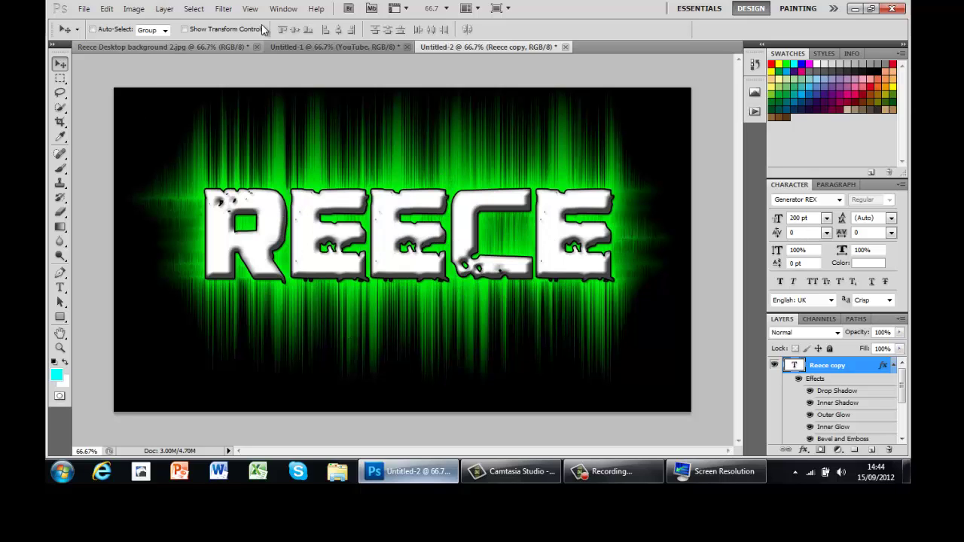
left_click(339, 49)
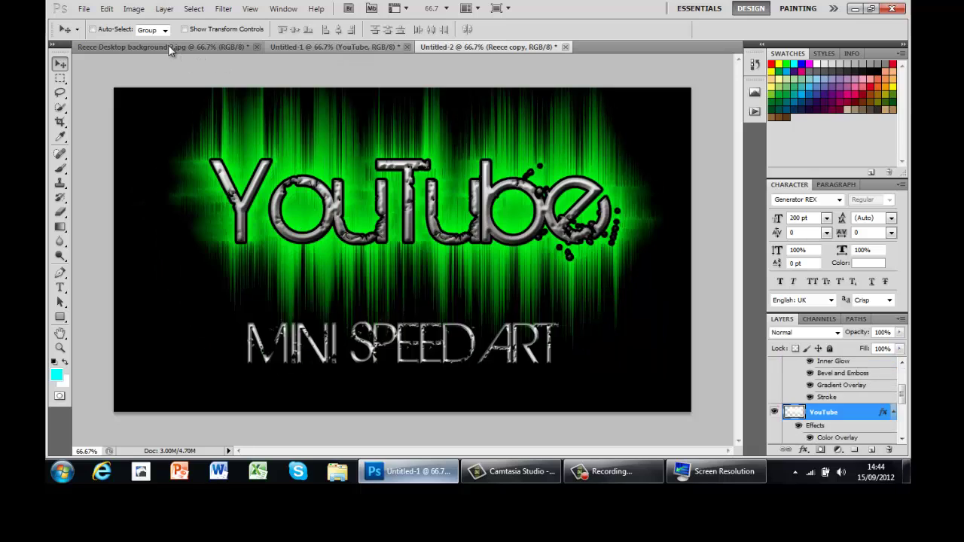
left_click(168, 46)
left_click(340, 47)
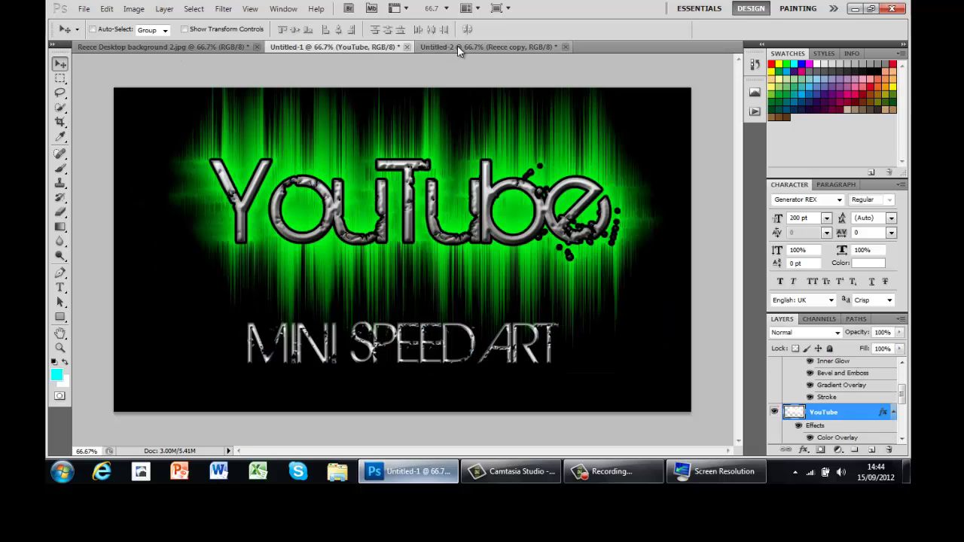
left_click(457, 47)
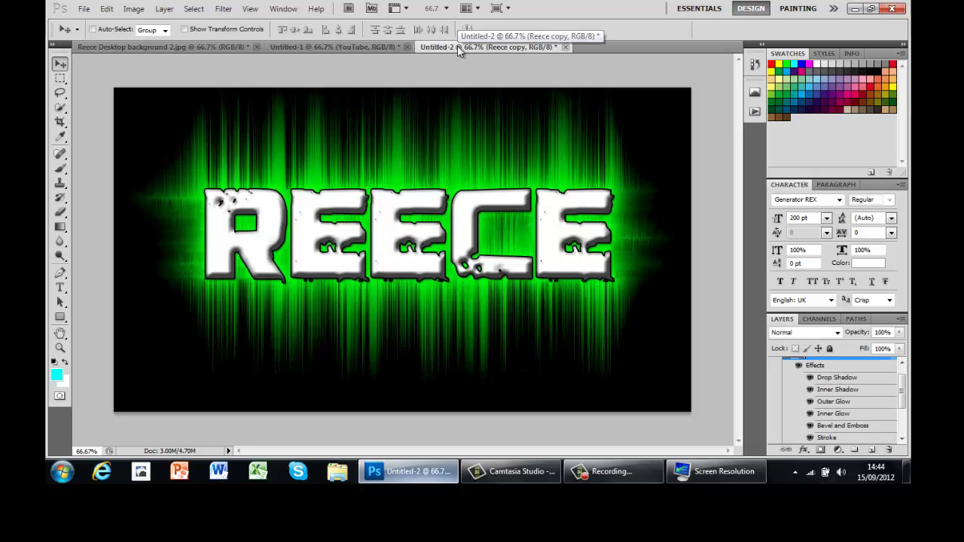